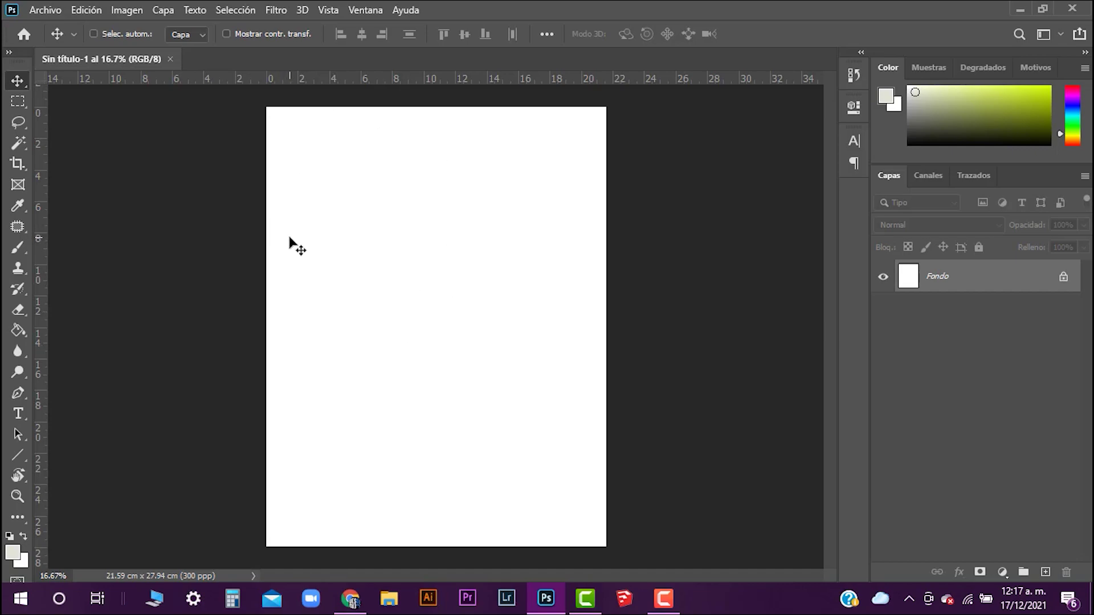
key("ctrl+plus")
key("ctrl+plus")
key("ctrl+minus")
key("ctrl+plus")
key("ctrl+minus")
key("ctrl+plus")
key("ctrl+minus")
key("ctrl+minus")
key("ctrl+plus")
key("ctrl+minus")
Add a horizontal guide at about 27 cm near the page's lower edge and a vertical guide at X 5.00 cm.
key("ctrl+plus")
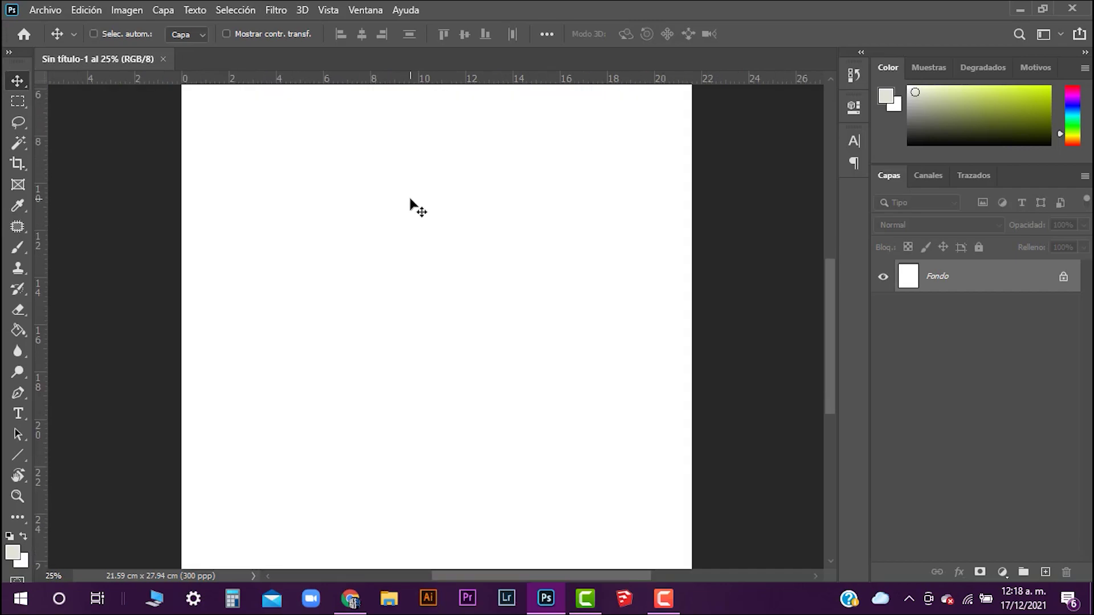
key("ctrl+plus")
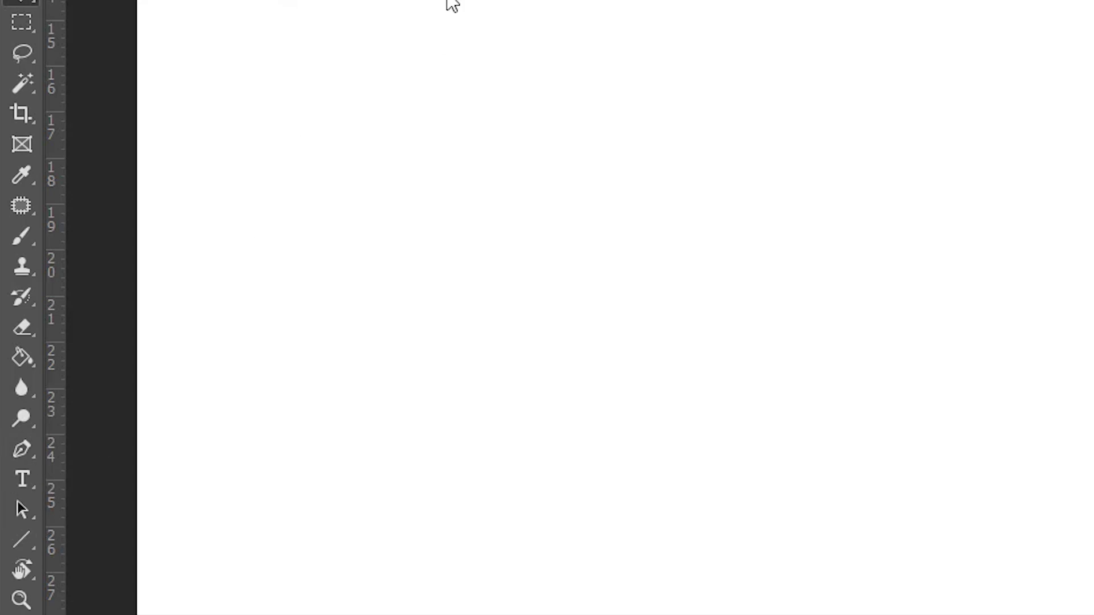
left_click_drag(451, 5, 261, 576)
left_click_drag(5, 310, 310, 348)
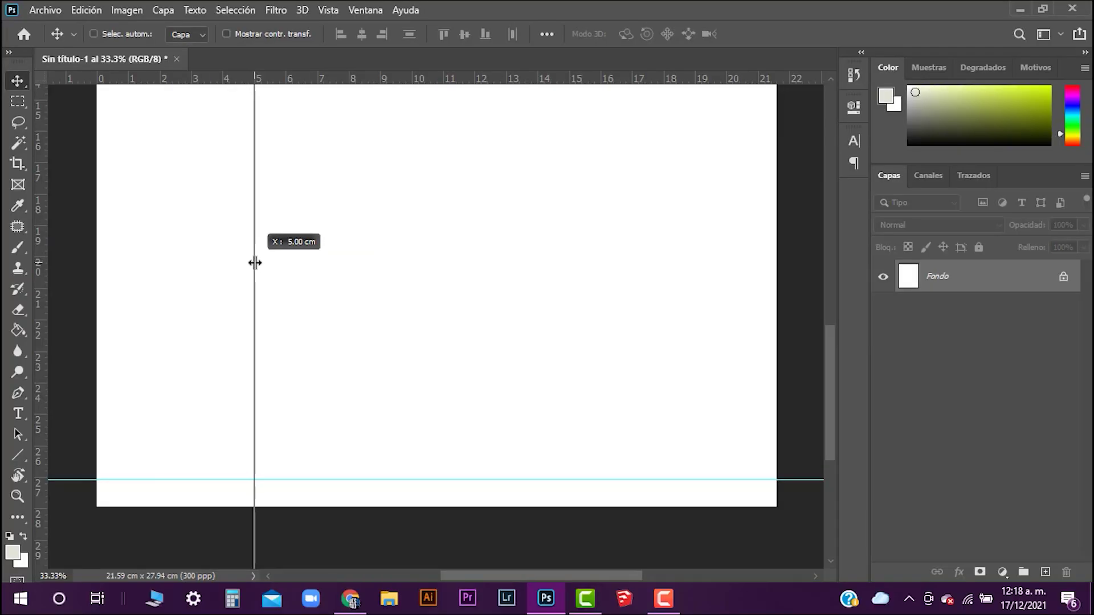
left_click_drag(254, 263, 255, 263)
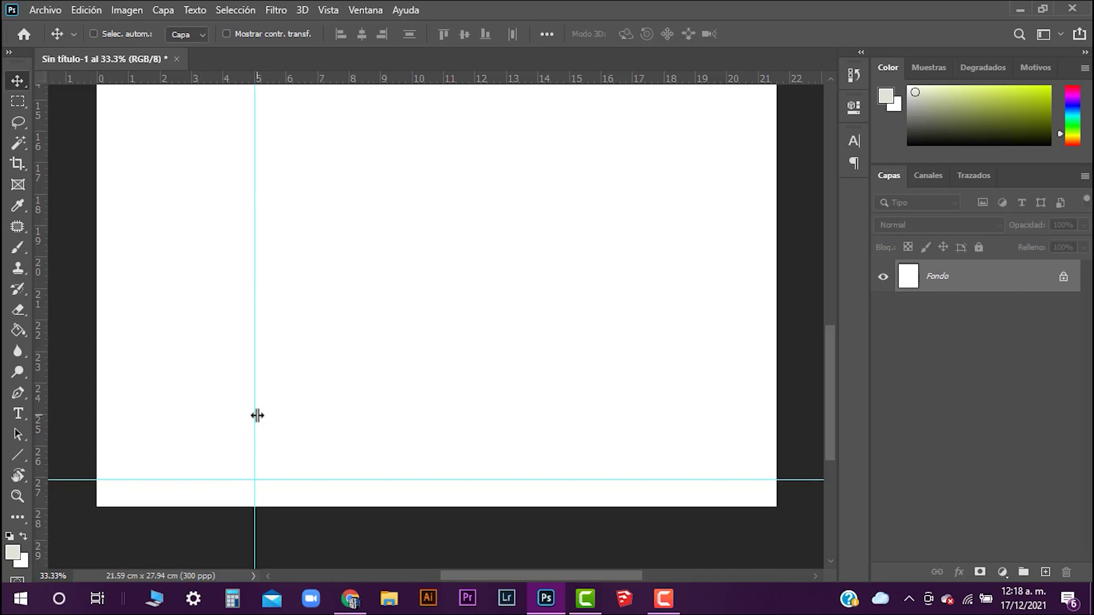
Select the rectangle from the page's upper-left corner to the intersection of the two guides with the rectangular marquee, and add a new layer.
key("ctrl+minus")
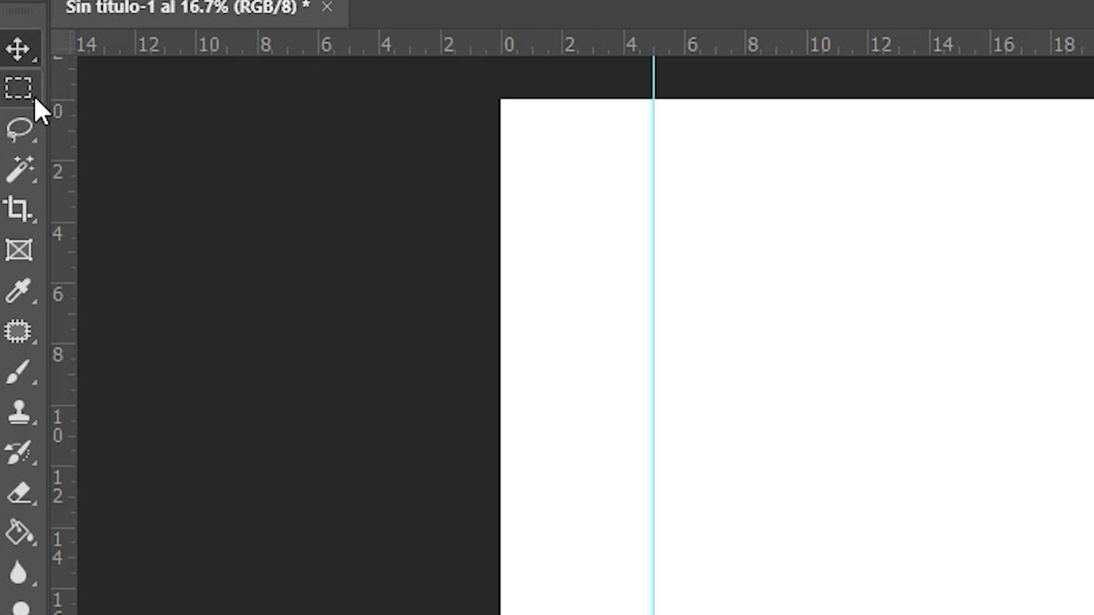
left_click(34, 96)
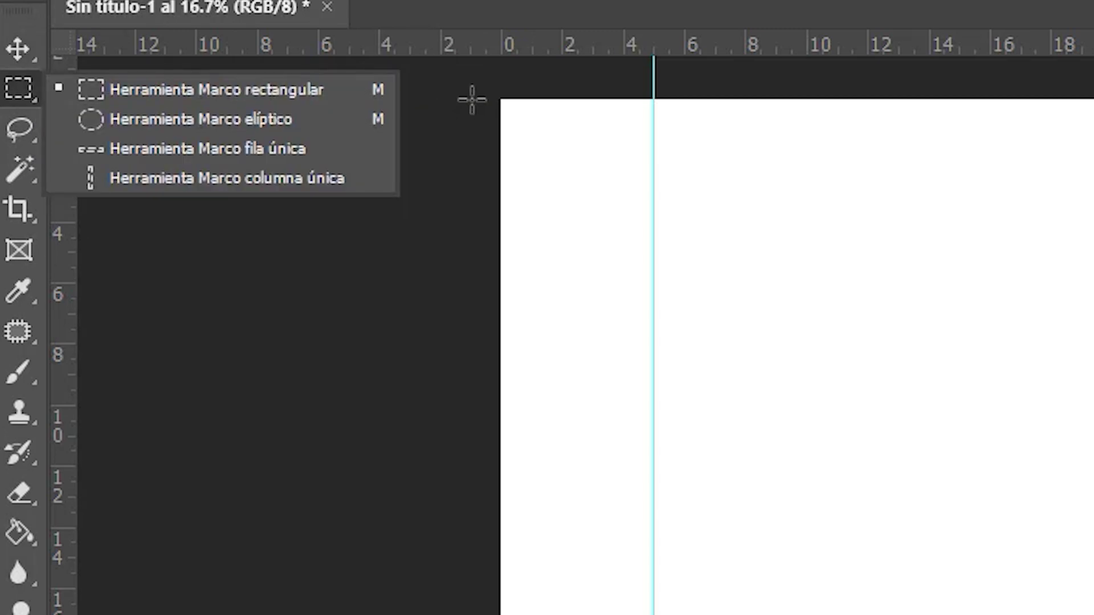
left_click_drag(501, 99, 668, 614)
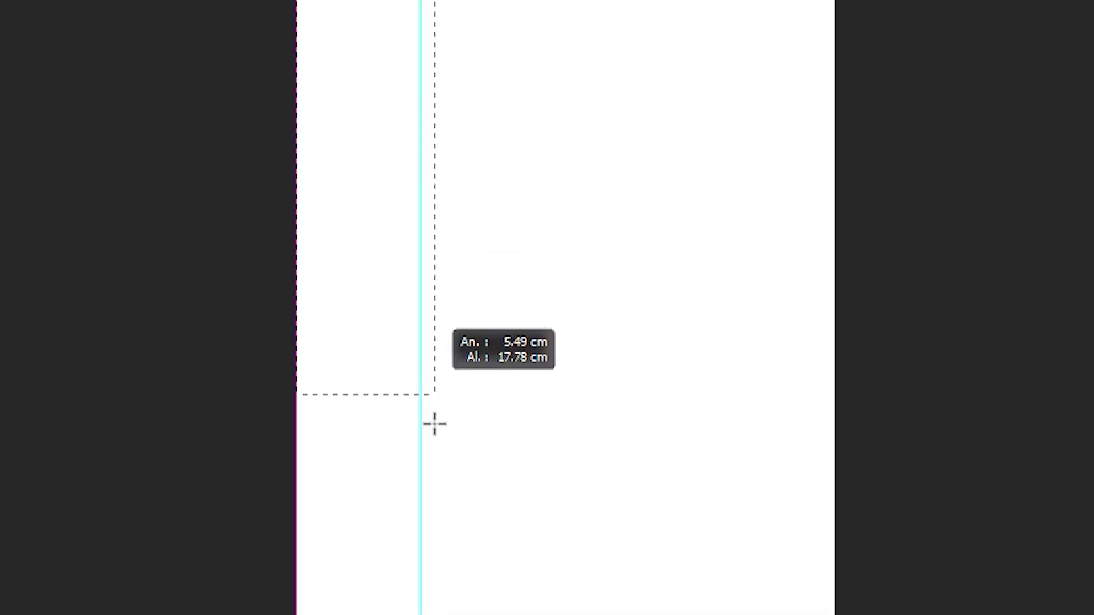
left_click_drag(434, 424, 419, 607)
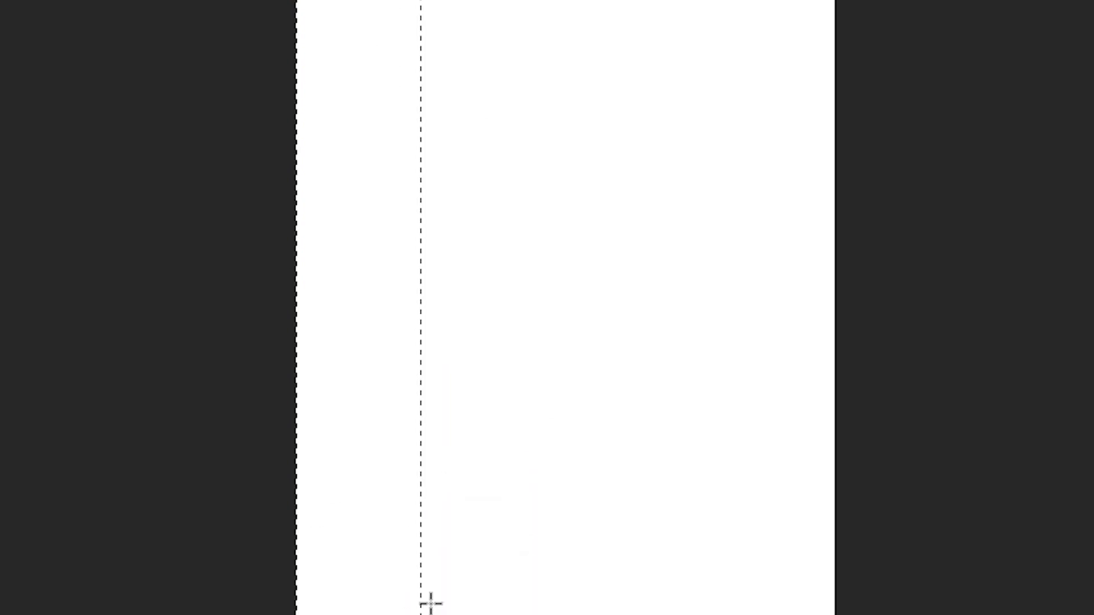
left_click(1046, 572)
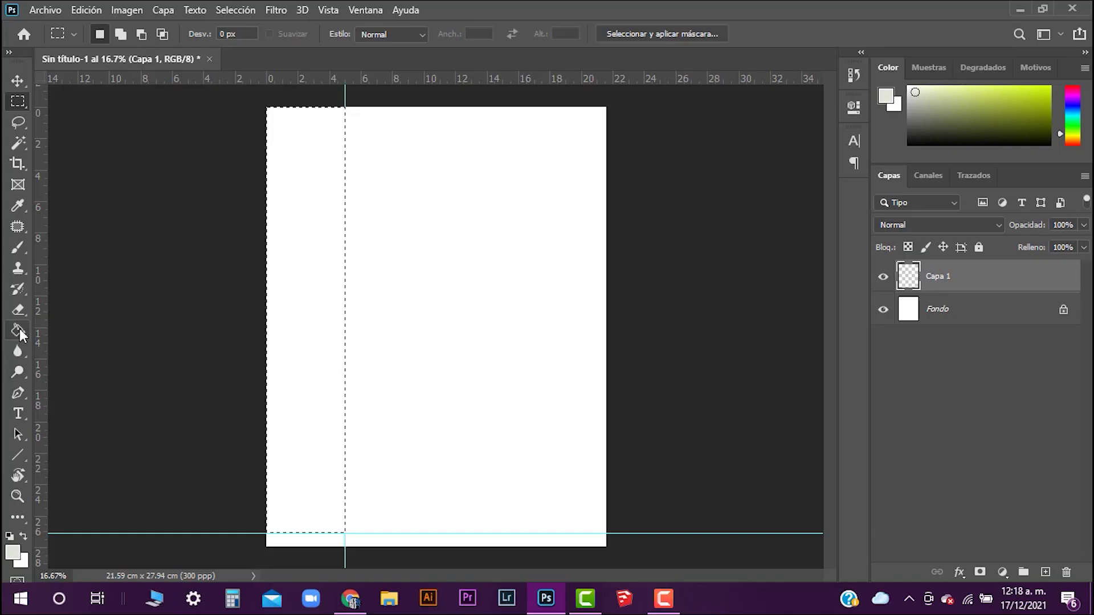
Choose the Paint Bucket tool and set the foreground colour to the dark orange be6c01.
left_click(19, 330)
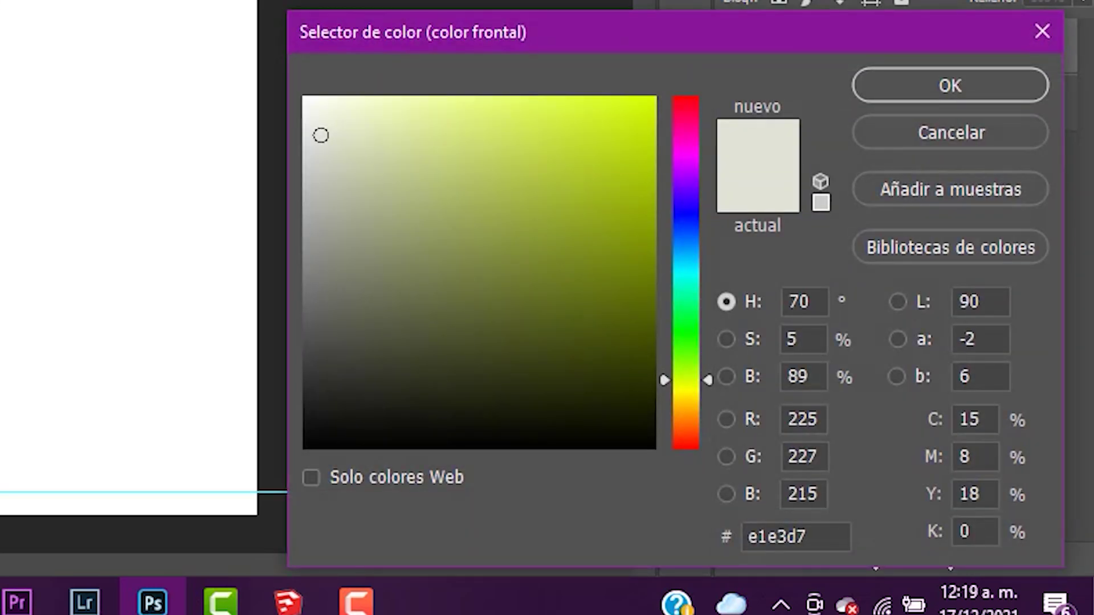
left_click_drag(706, 381, 695, 416)
left_click(652, 131)
mouse_move(665, 137)
left_mouse_down()
mouse_move(664, 121)
mouse_move(654, 184)
left_mouse_up()
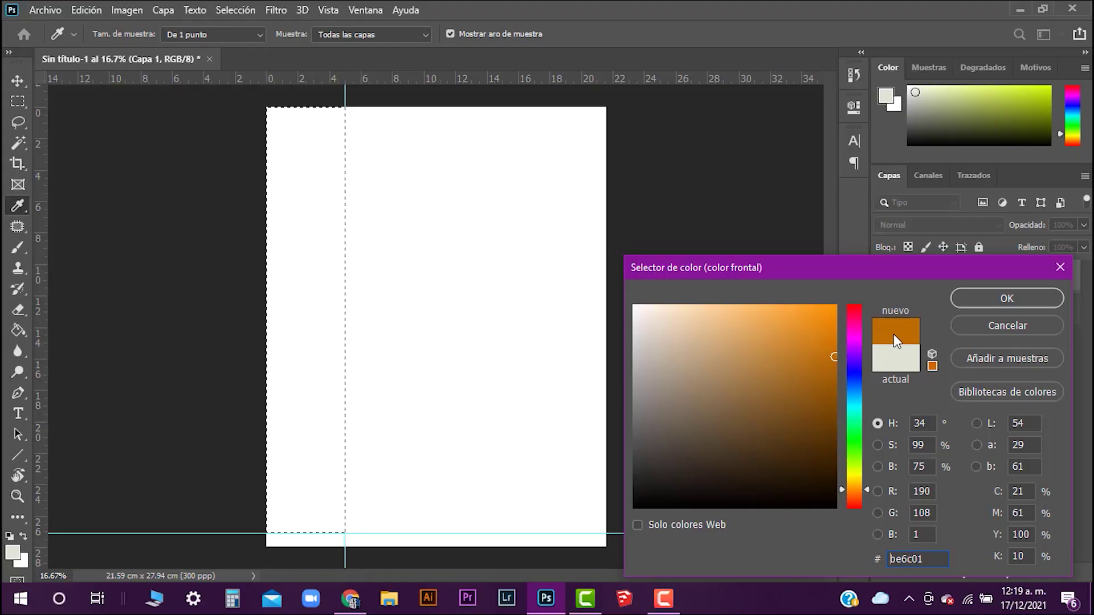
left_click(974, 297)
Fill the selected strip on Capa 1 with the orange foreground colour and deselect it.
key("g")
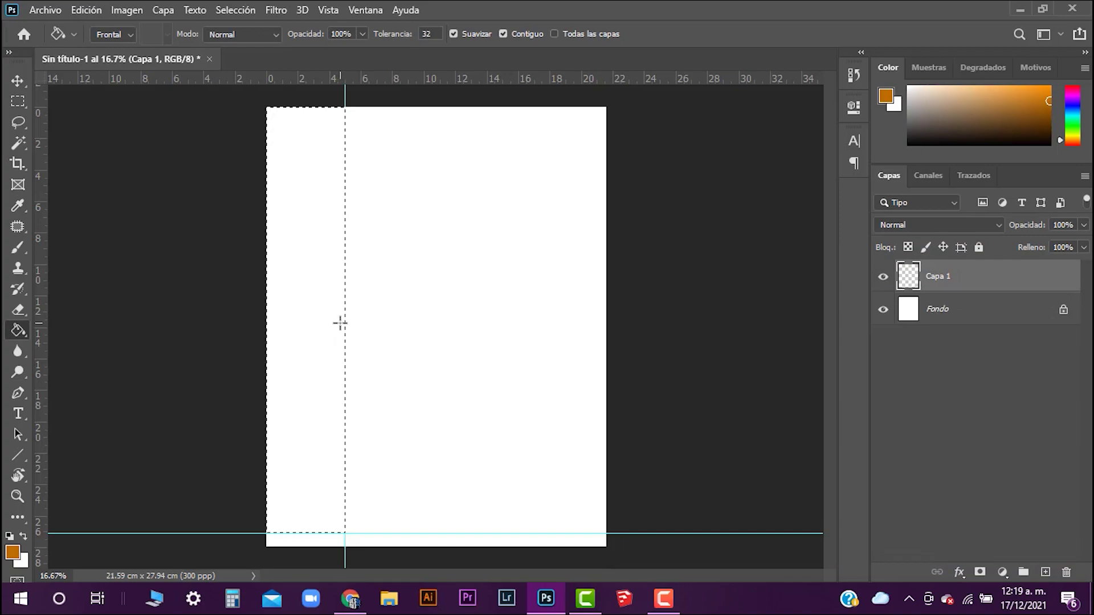
key("space")
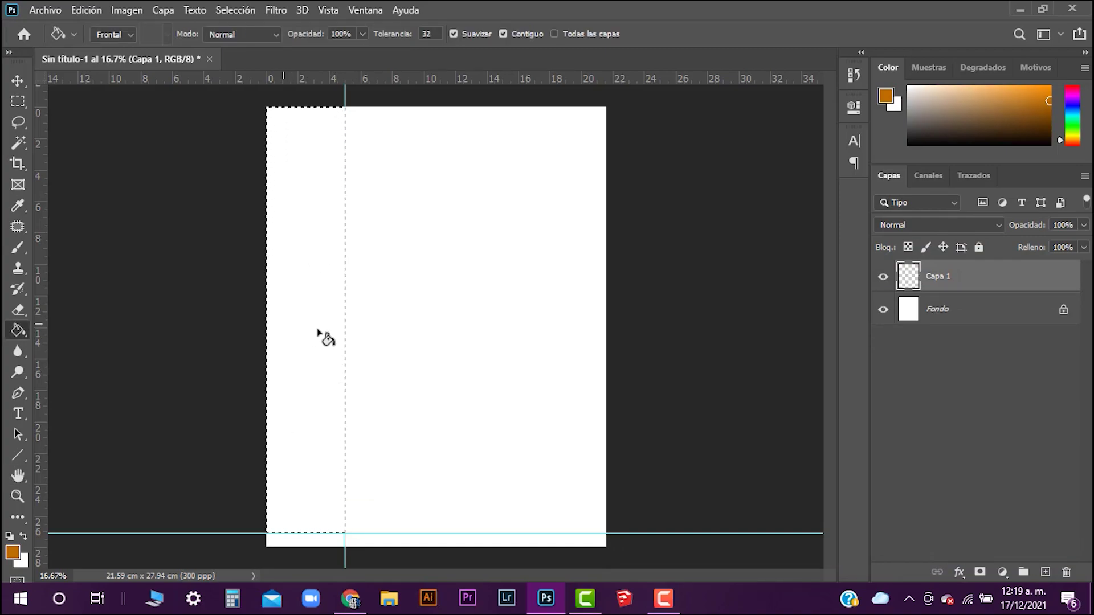
left_click(318, 331)
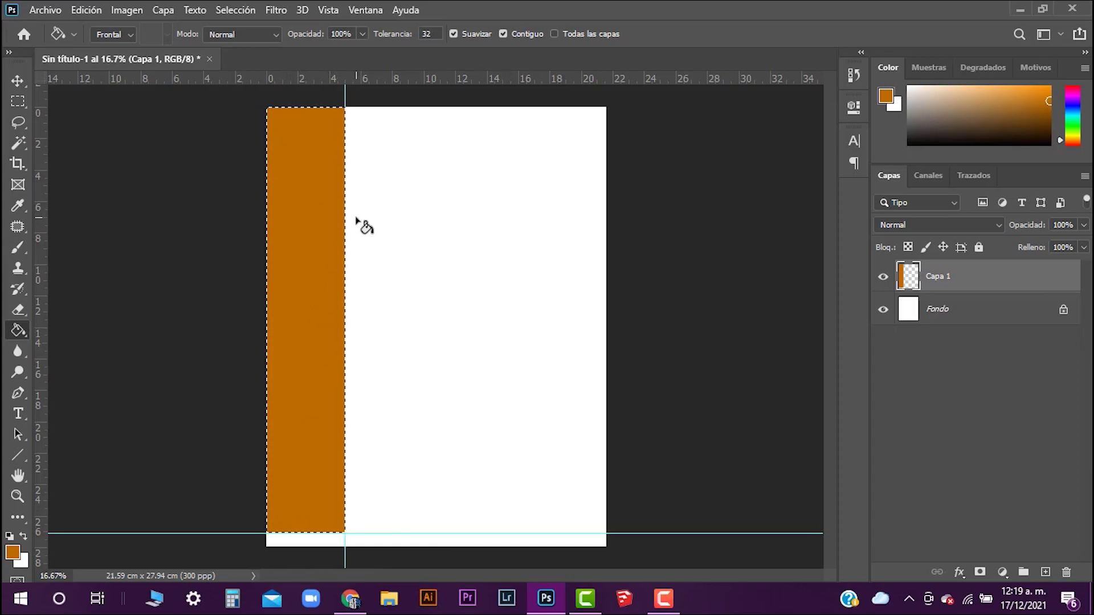
key("ctrl+d")
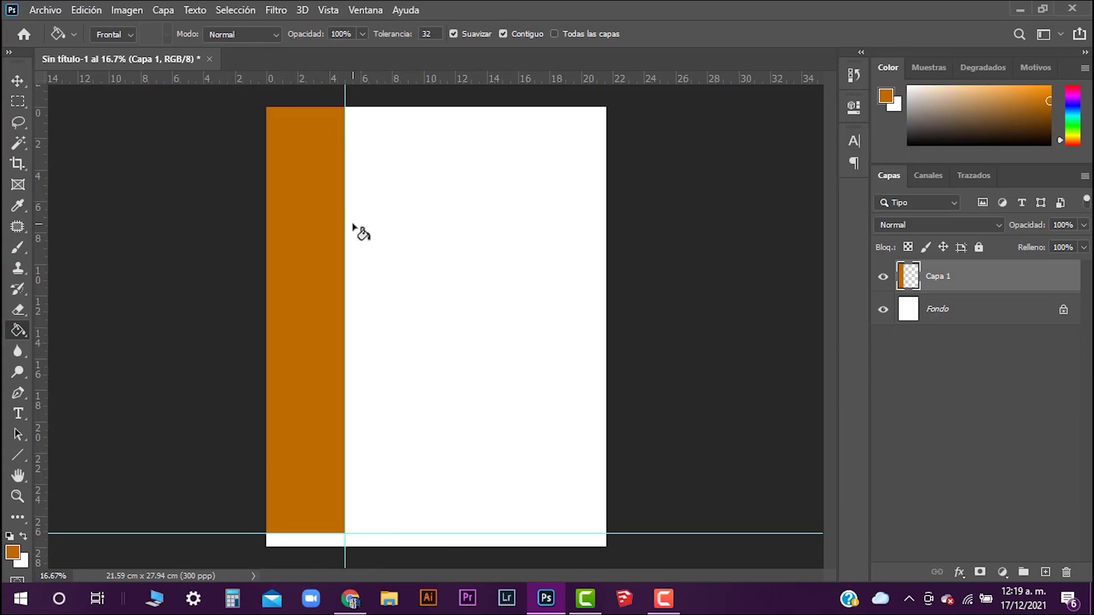
Use Free Transform on the orange strip to locate its vertical centre and add a horizontal guide there at Y 13.55 cm.
key("v")
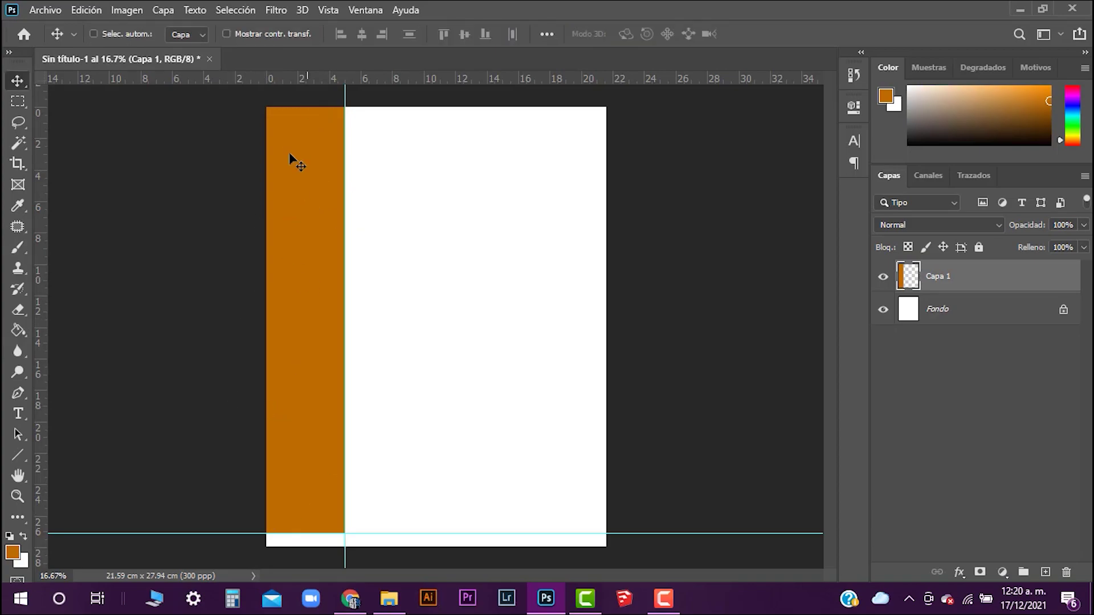
key("ctrl")
key("ctrl+t")
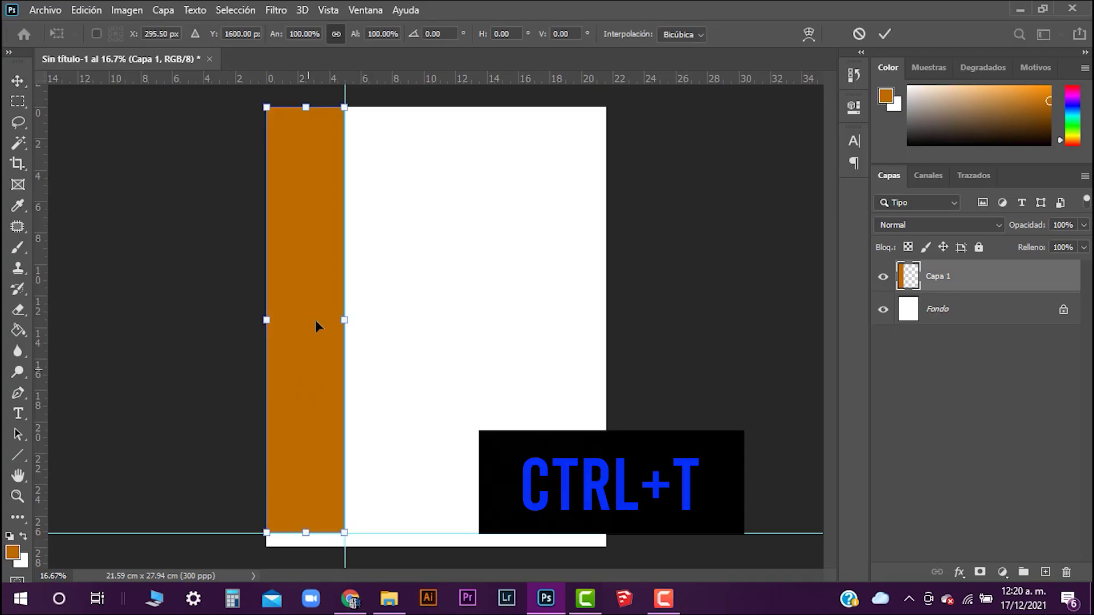
left_click_drag(409, 84, 395, 320)
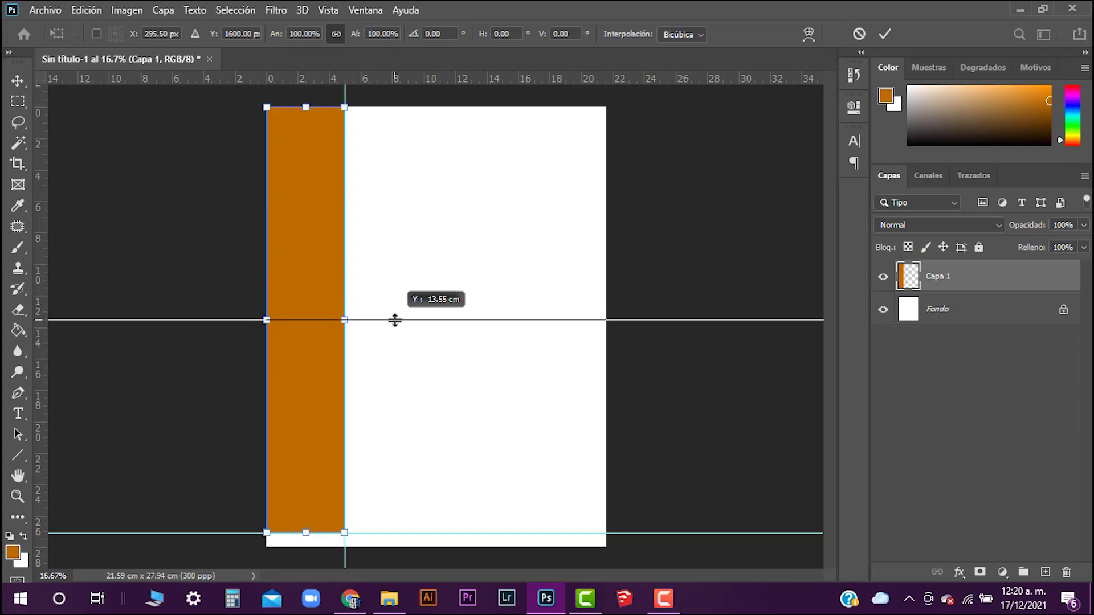
left_click_drag(395, 320, 395, 320)
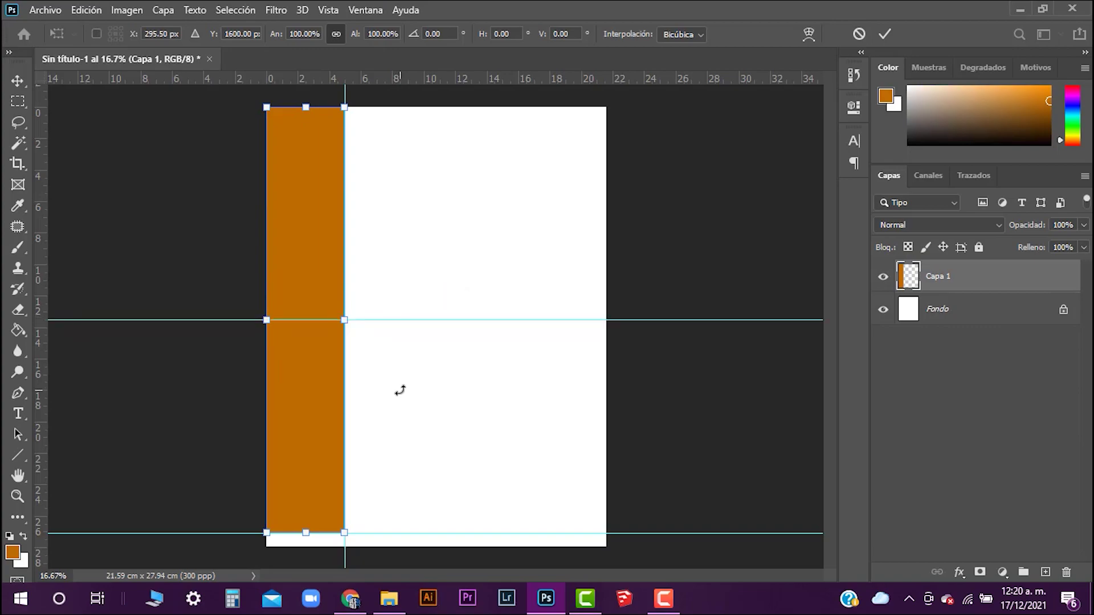
key("Return")
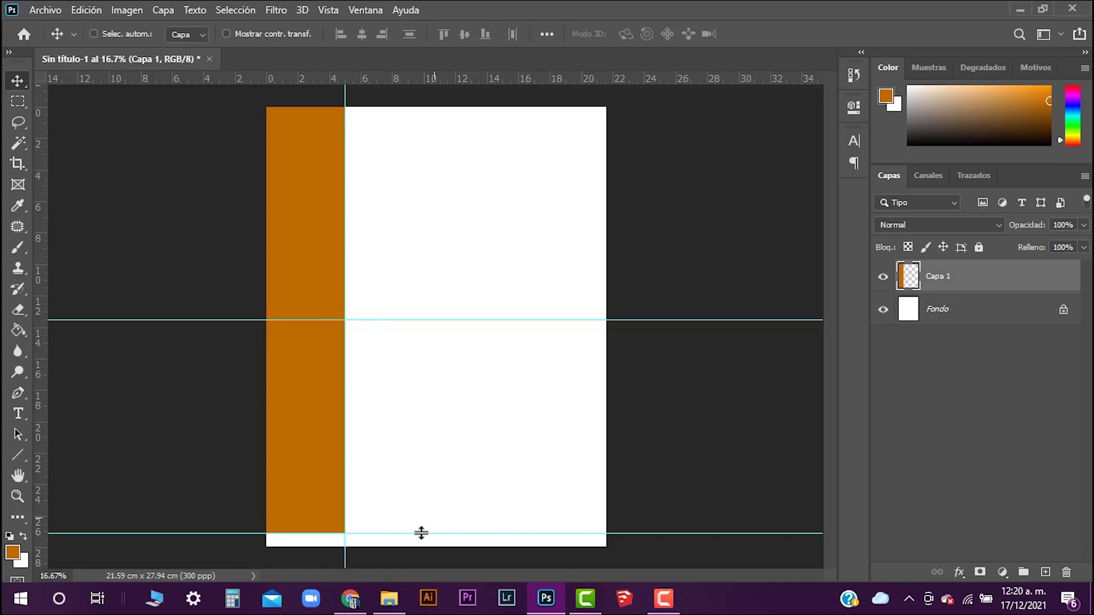
Place the PNG logo from the EMPAQUE1 folder on the orange strip at the middle guide, rotated 90° counter-clockwise and slightly scaled down.
left_click(388, 598)
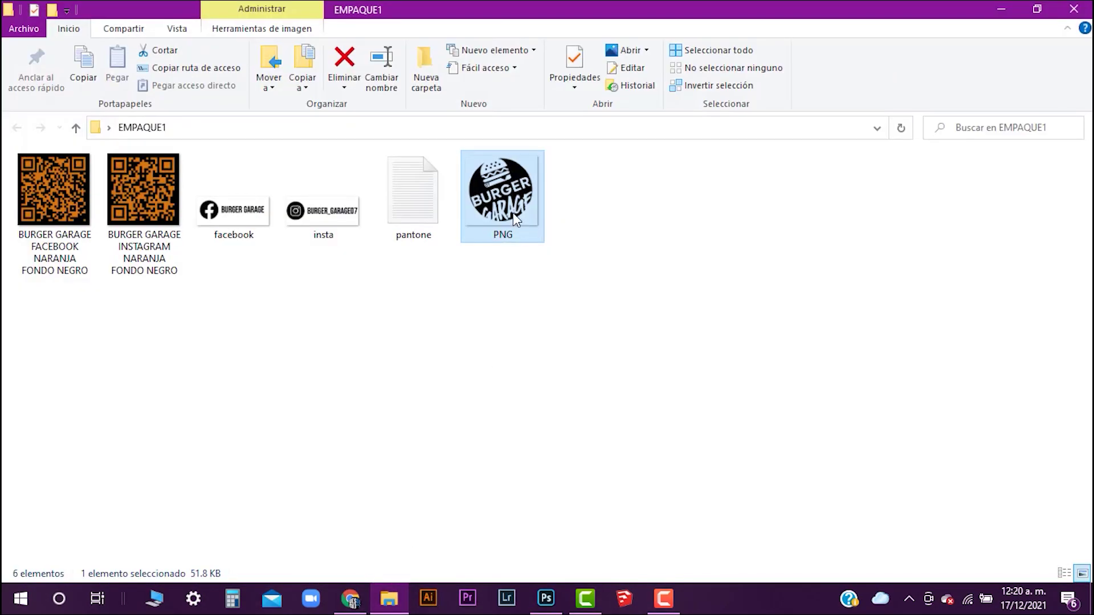
left_click_drag(512, 213, 350, 307)
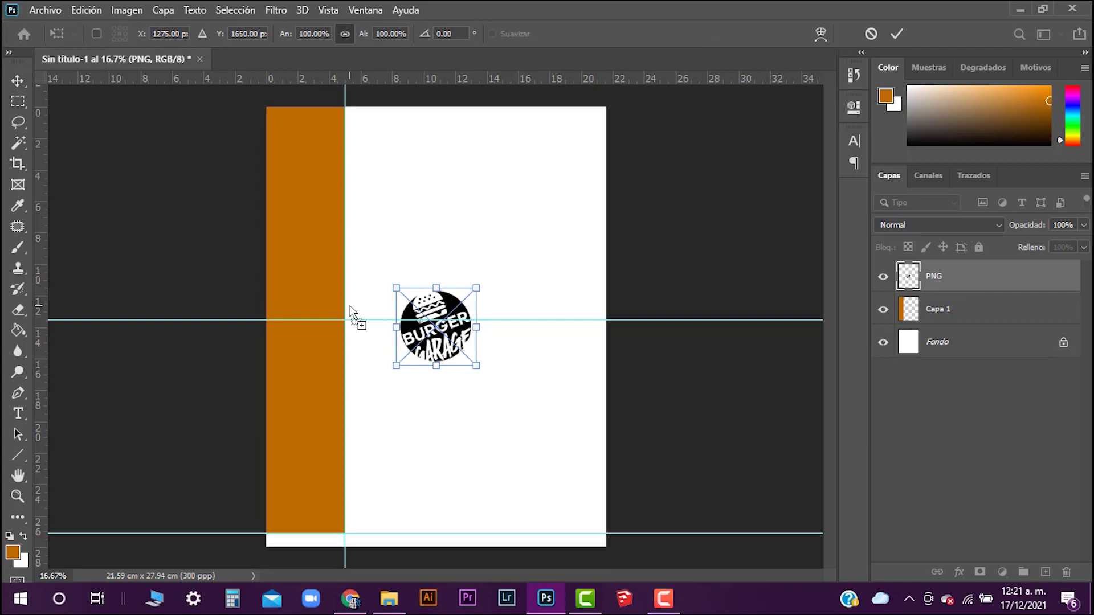
left_click_drag(501, 376, 509, 261)
left_click_drag(455, 339, 345, 327)
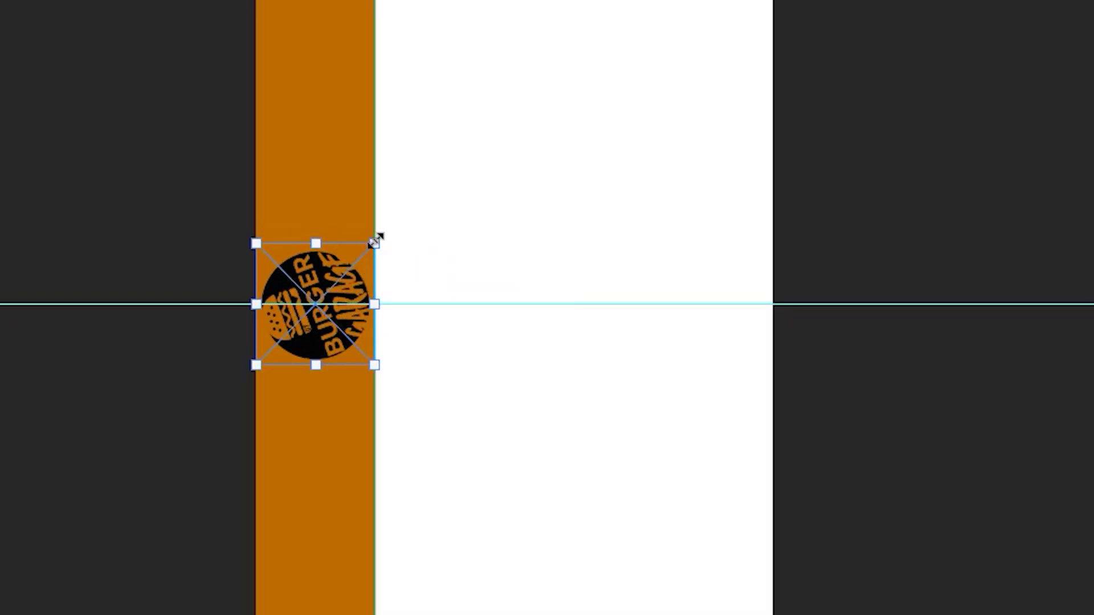
left_click_drag(375, 242, 371, 247)
key("Return")
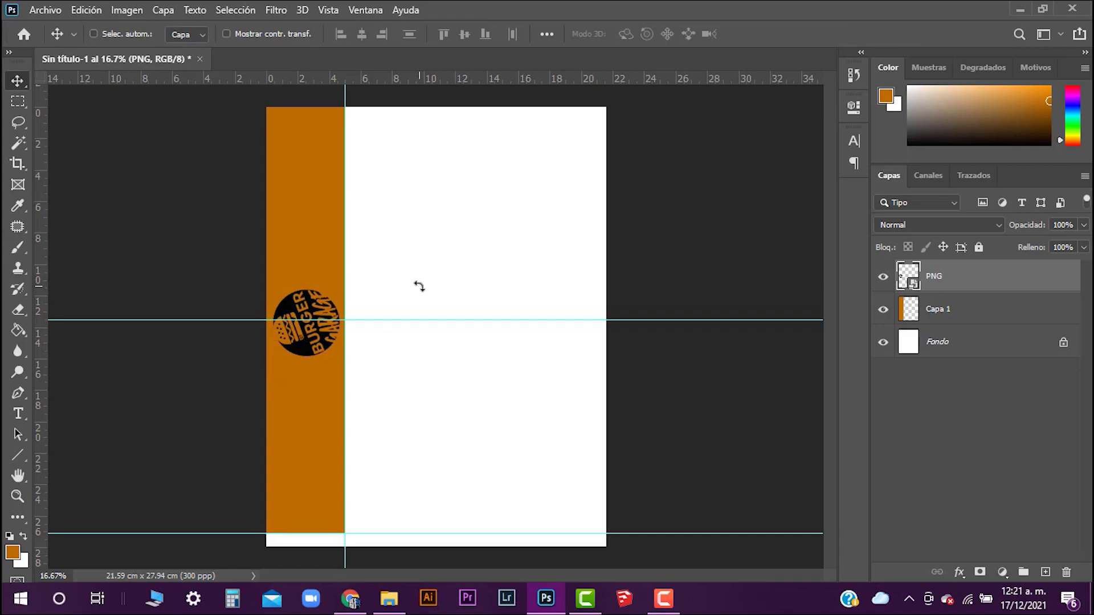
Add horizontal guides about 5 cm above and below the logo's centre guide, and swap the foreground and background colours.
key("ctrl+plus")
key("ctrl+plus")
key("ctrl+plus")
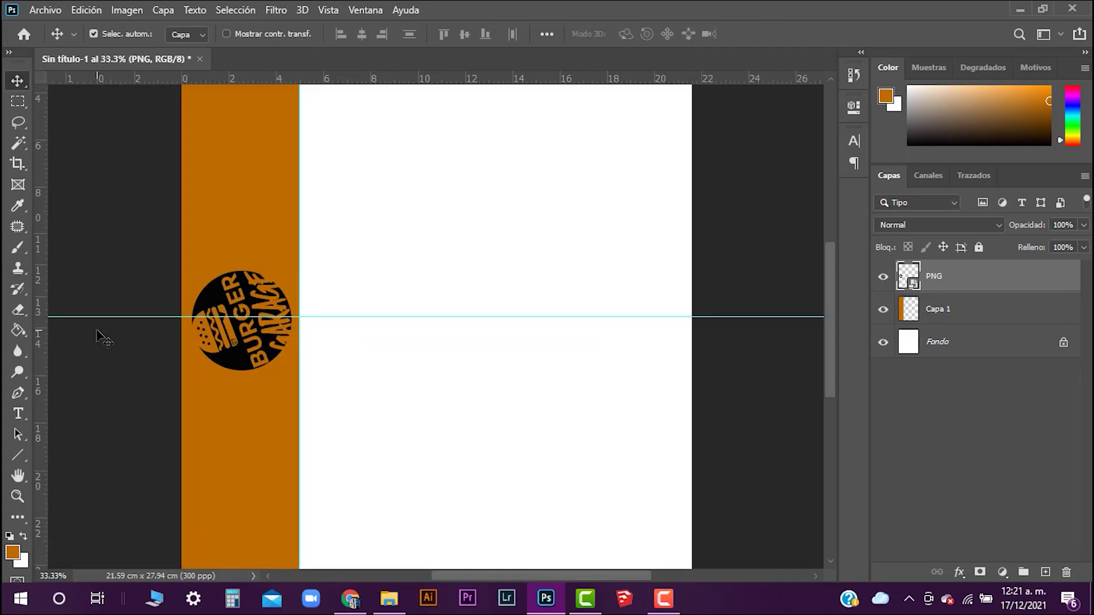
left_click_drag(125, 330, 590, 430)
scroll(199, 439, "up", 2)
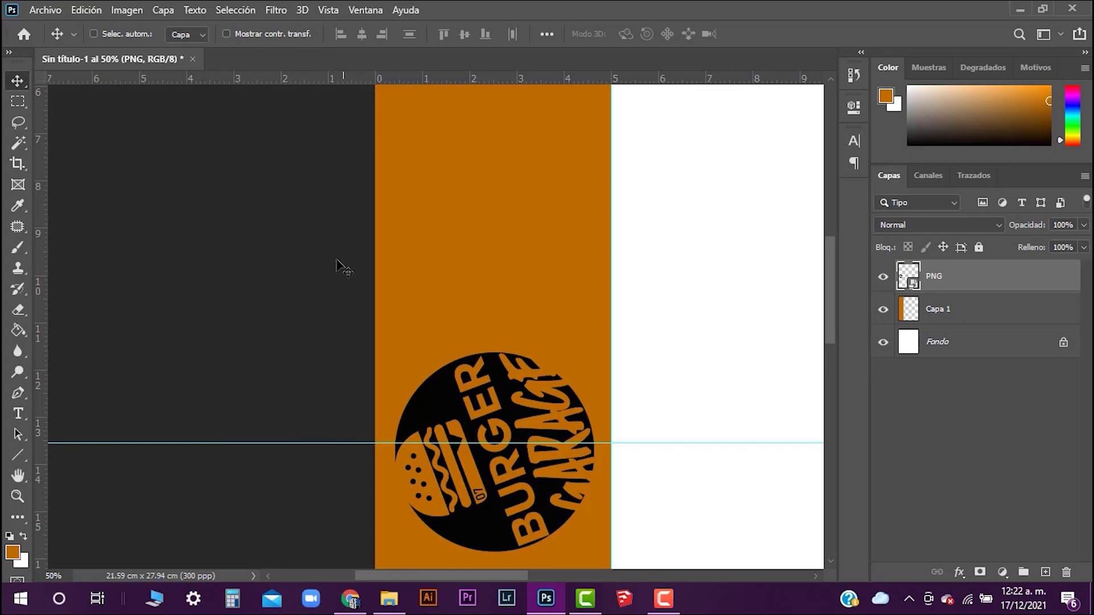
scroll(336, 285, "down", 5)
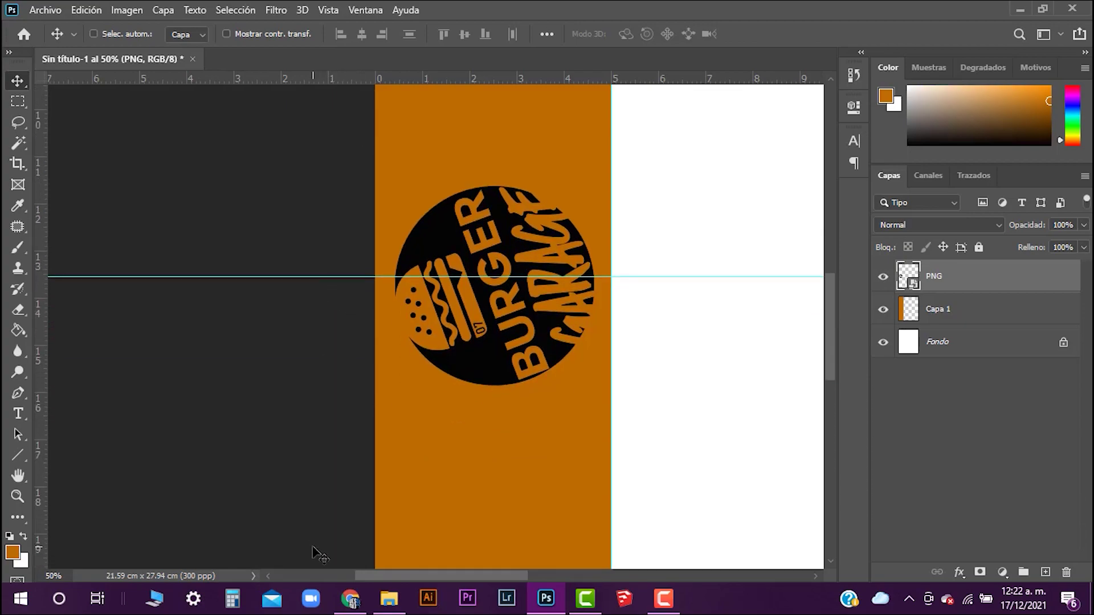
scroll(319, 556, "down", 2)
scroll(312, 444, "up", 6)
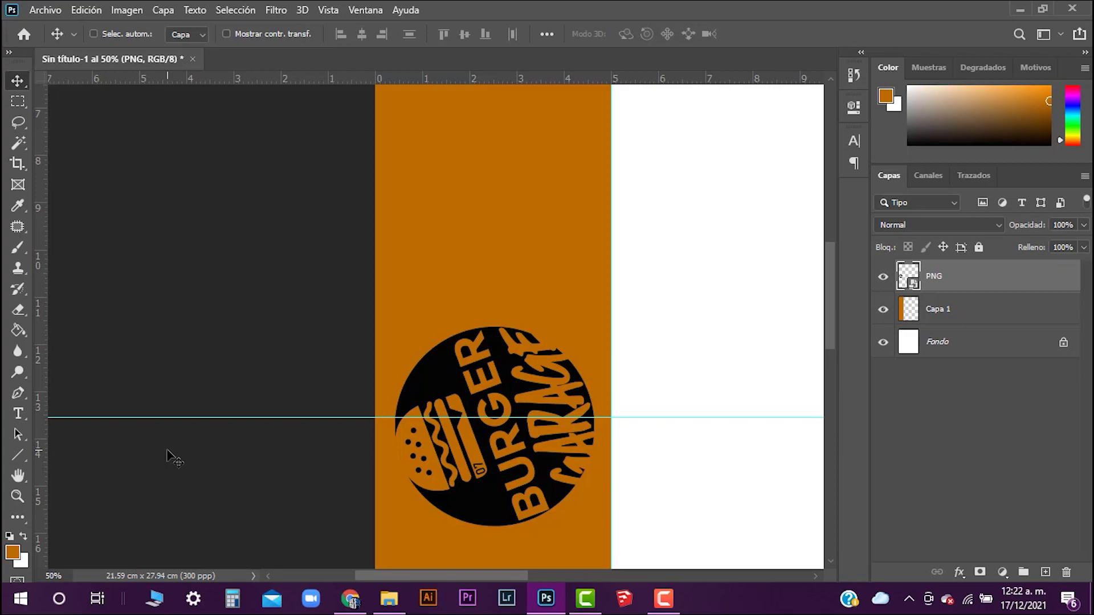
key("x")
scroll(501, 331, "down", 3)
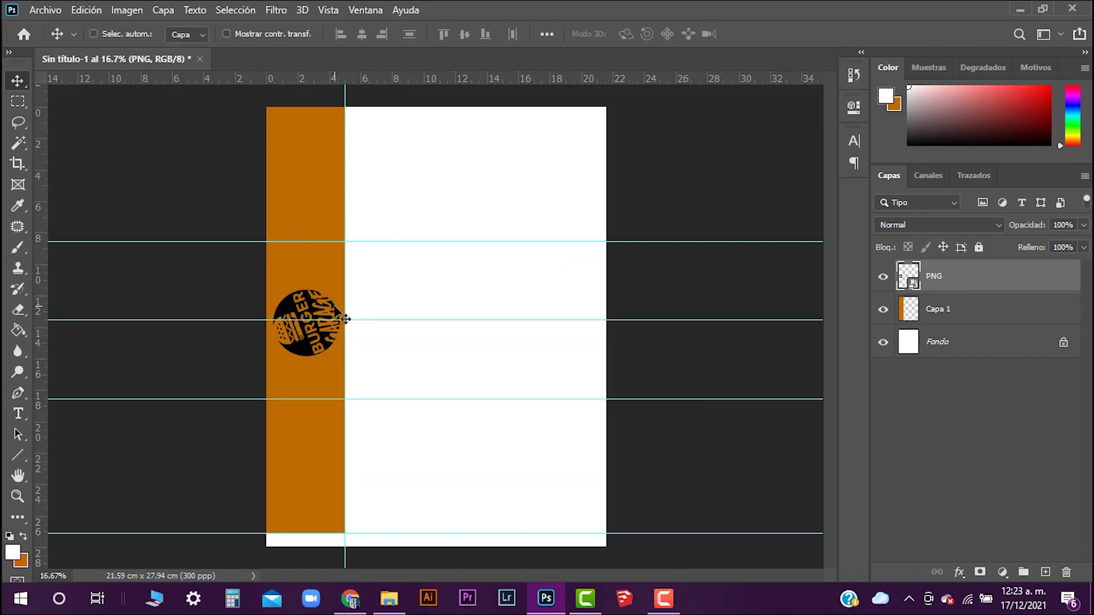
Place the Instagram QR code from the EMPAQUE1 folder below the logo, scaled to 21.32% with its upper edge on the lower added guide.
key("alt+Tab")
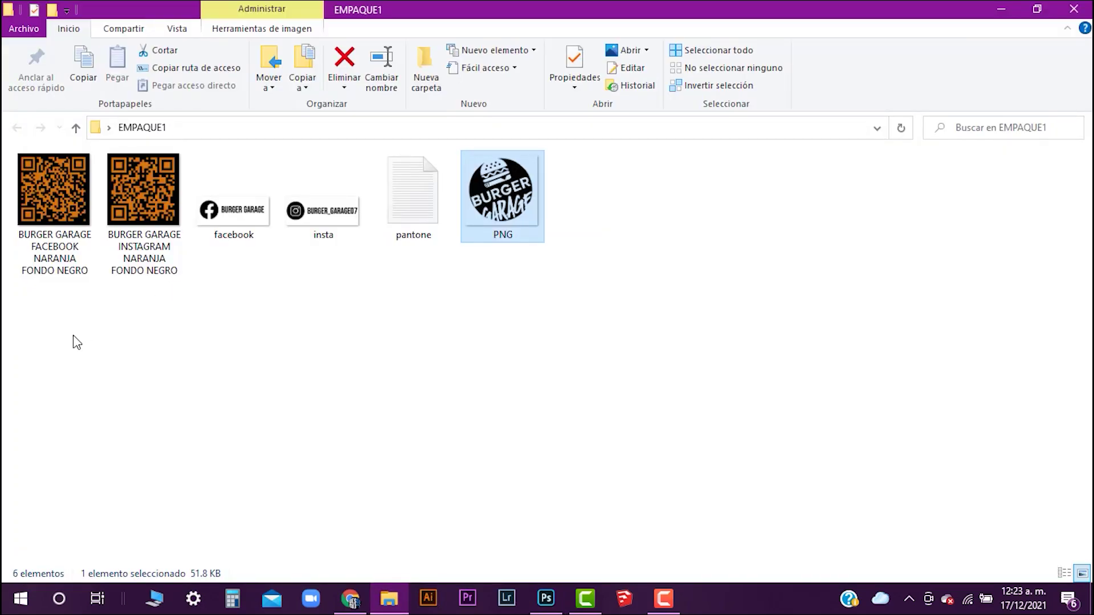
left_click_drag(154, 312, 95, 197)
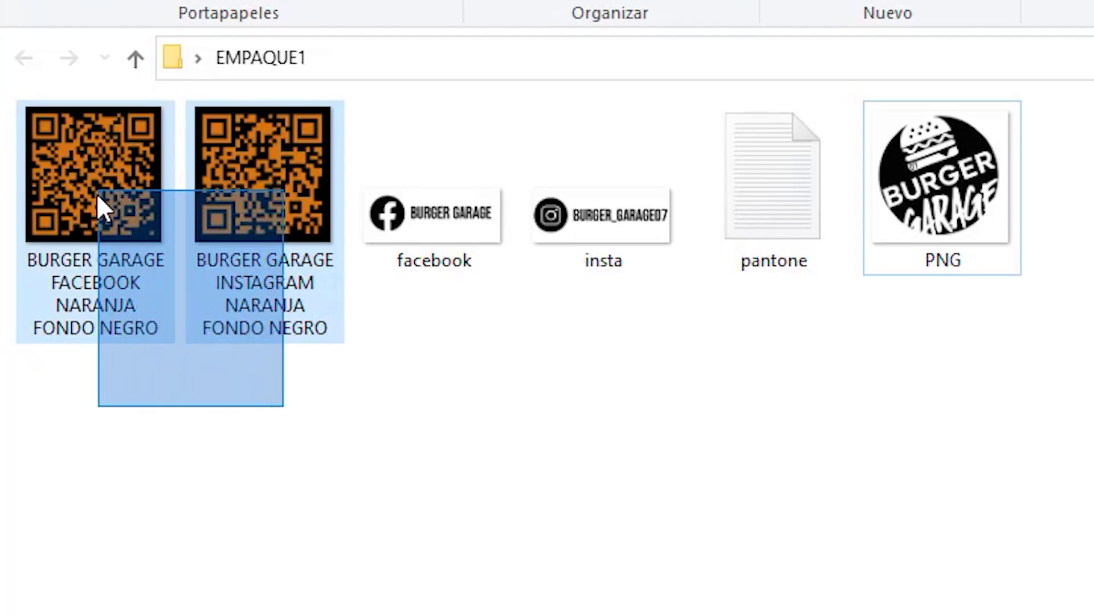
left_click(253, 375)
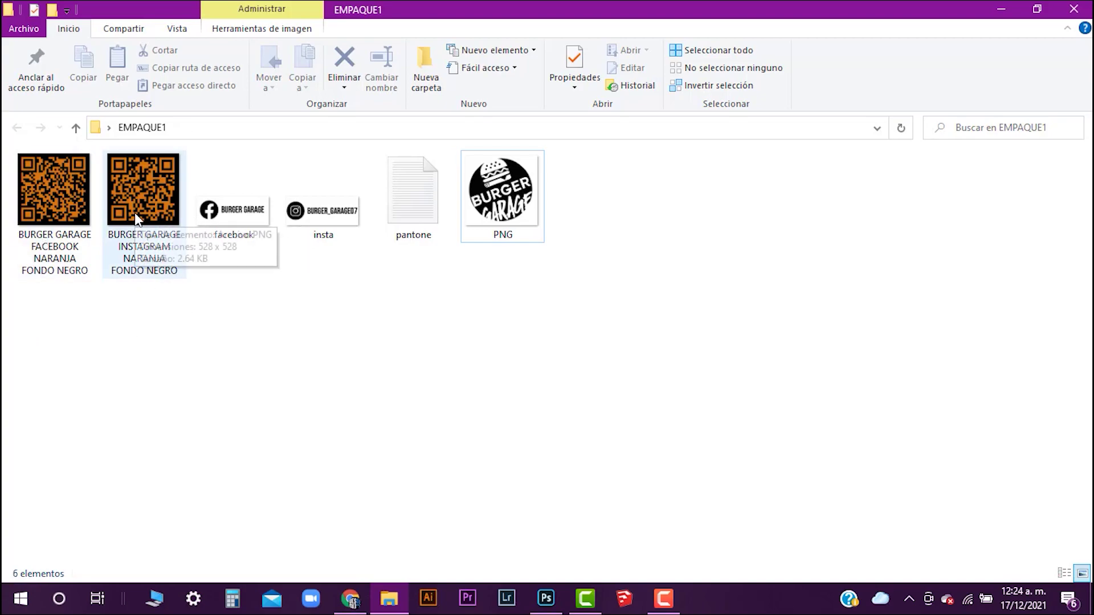
left_click_drag(134, 213, 311, 425)
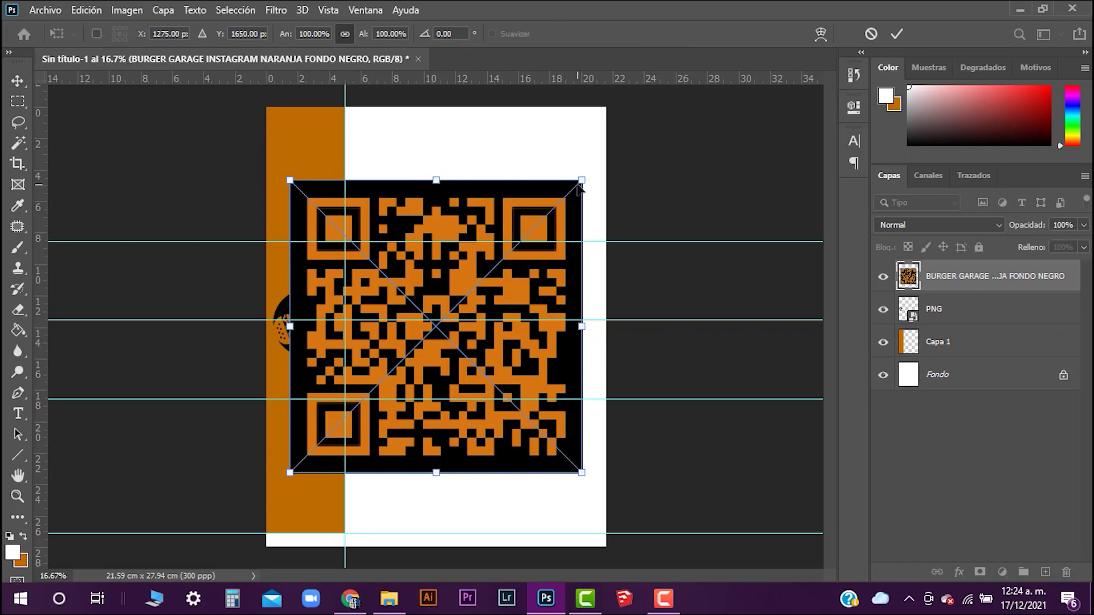
left_click_drag(579, 188, 315, 426)
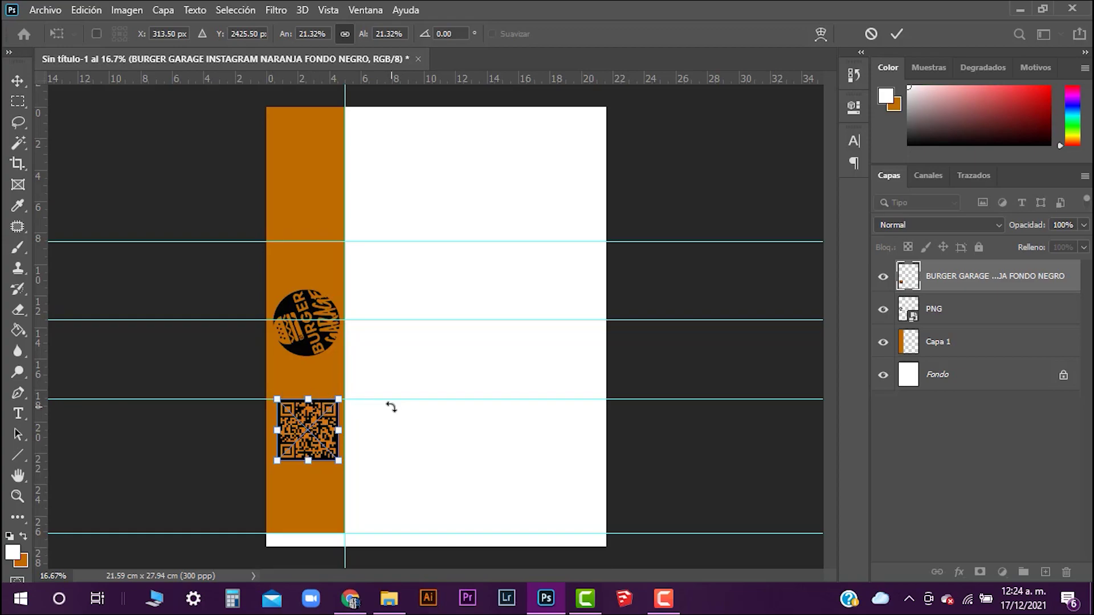
key("Return")
Place the insta image from the EMPAQUE1 folder just below the Instagram QR code, scaled down to fit within the orange strip's width.
key("alt+Tab")
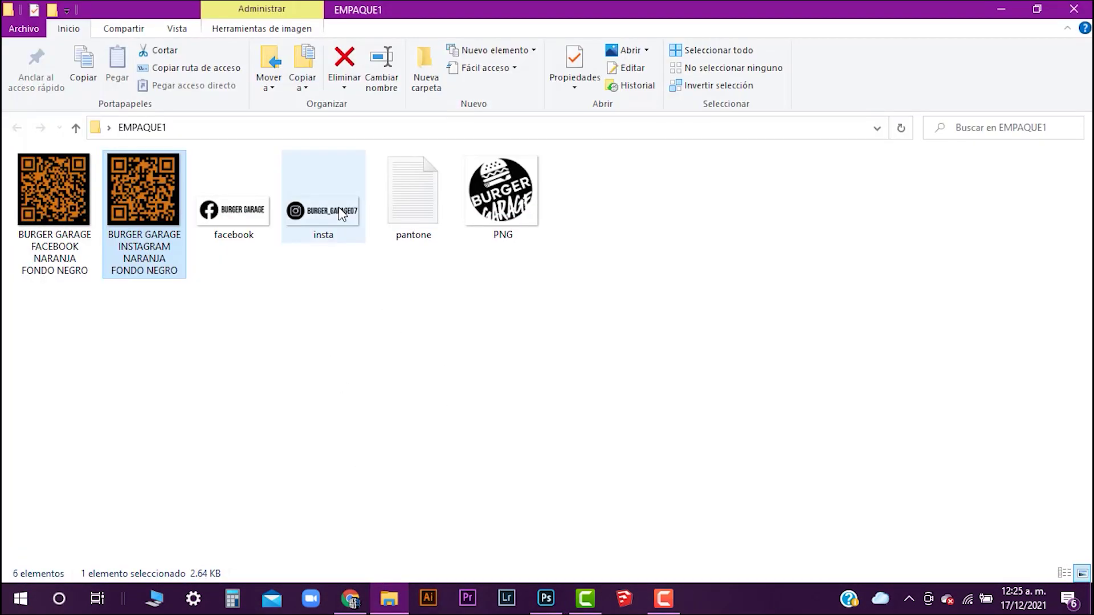
left_click_drag(336, 231, 351, 489)
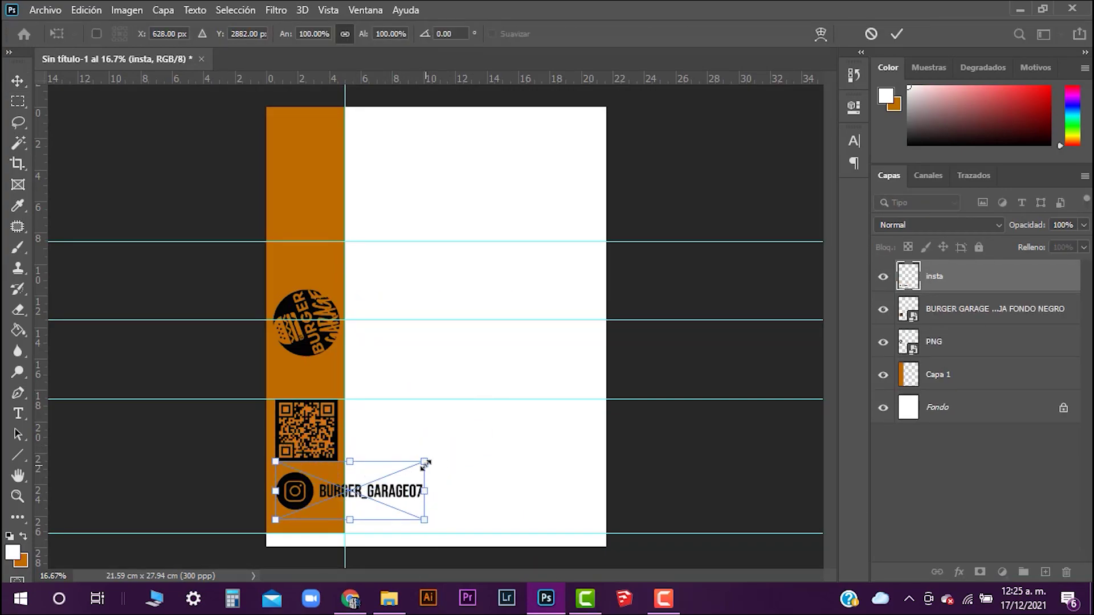
left_click_drag(420, 466, 525, 153)
key("Return")
key("ctrl+plus")
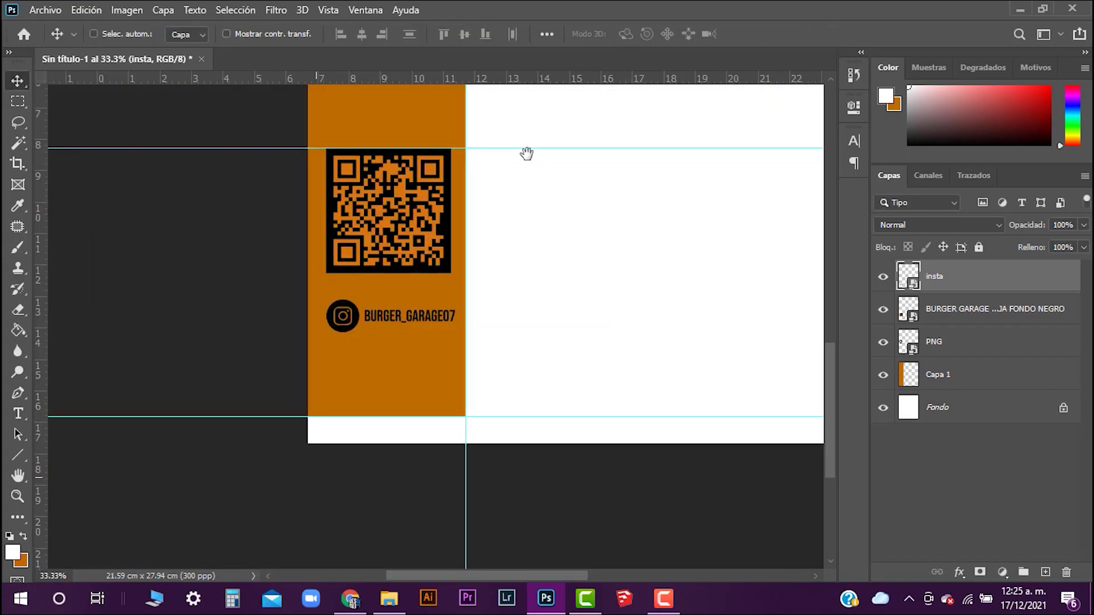
left_click_drag(410, 317, 407, 299)
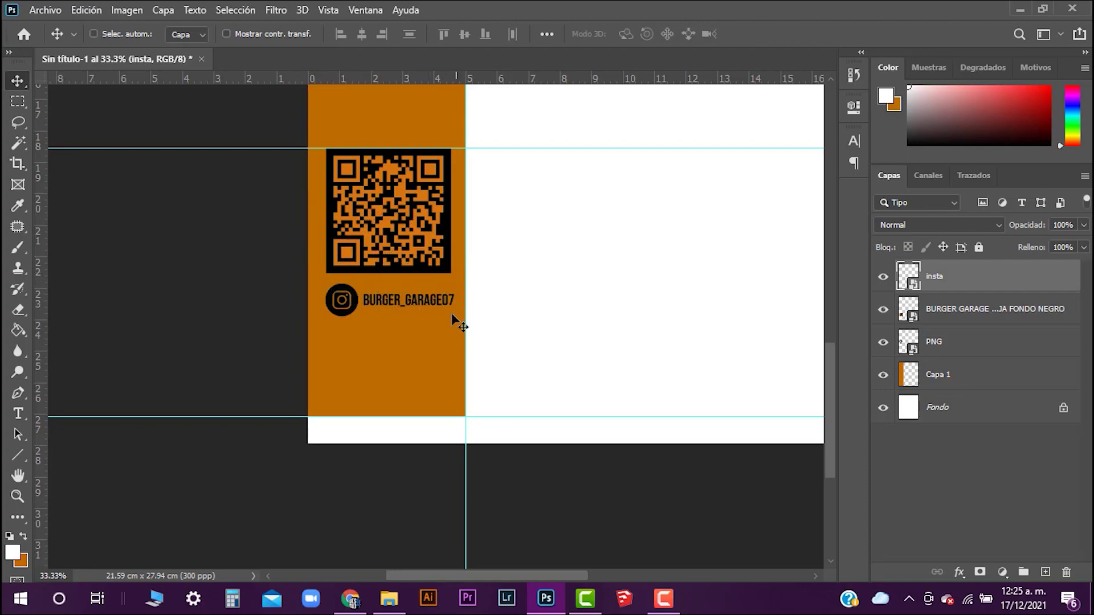
Examine the placement of the logo, Instagram QR code and account label on the strip, and the empty area above the logo.
left_click(364, 188, "ctrl")
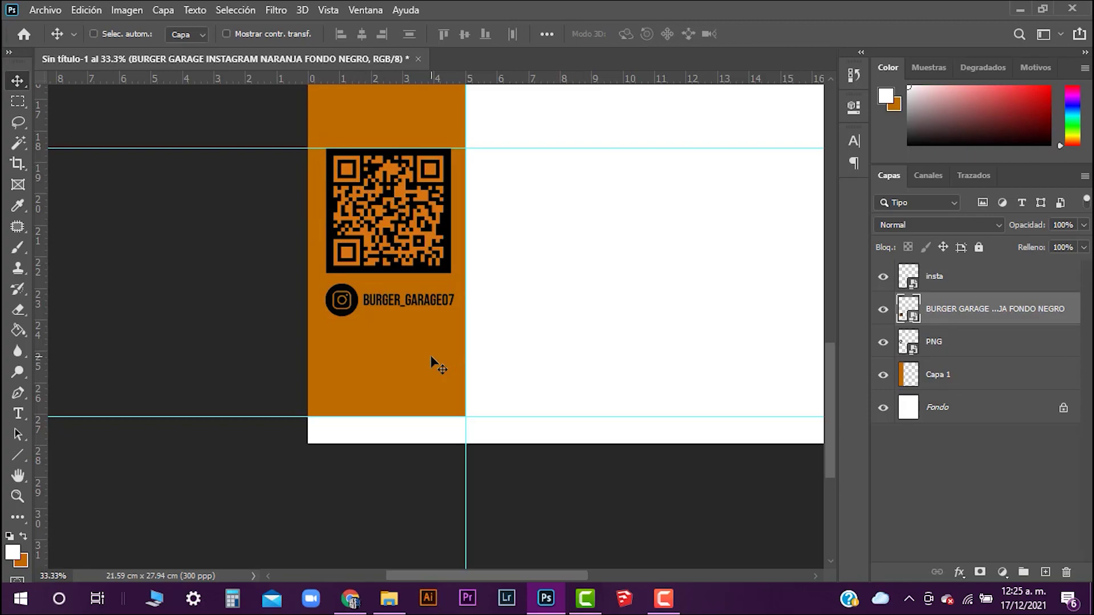
key("ctrl+minus")
key("ctrl+minus")
key("ctrl+plus")
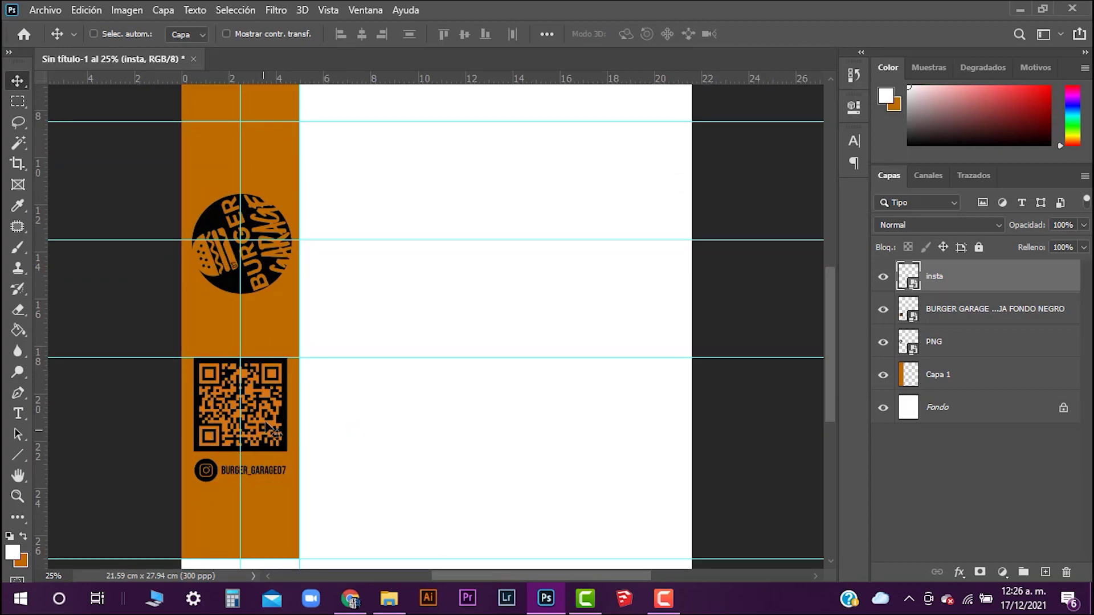
scroll(285, 411, "up", 2)
scroll(227, 427, "down", 1)
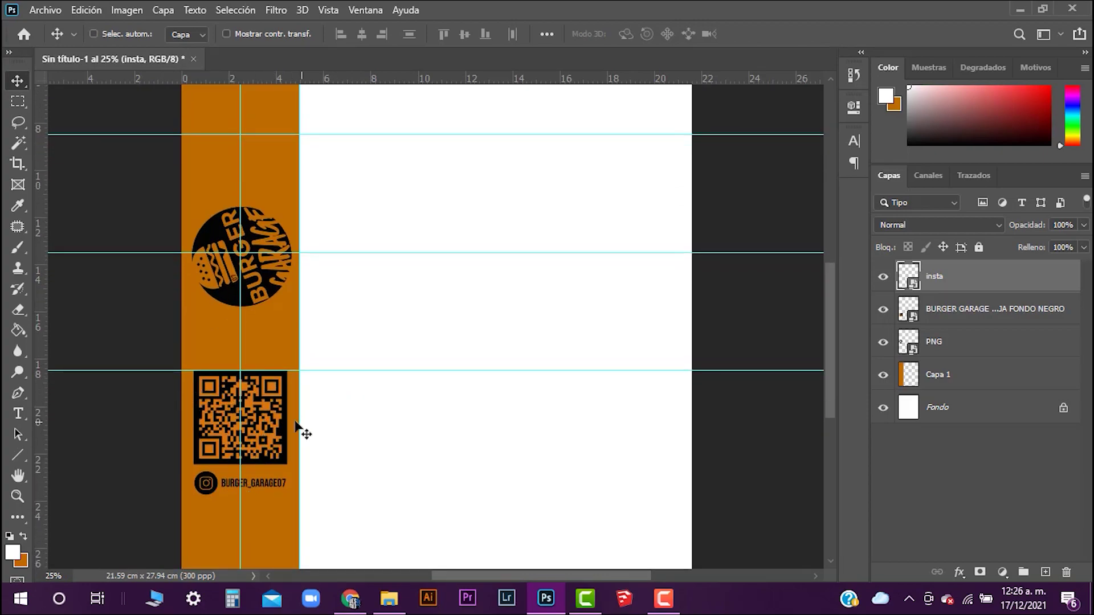
scroll(289, 442, "up", 5)
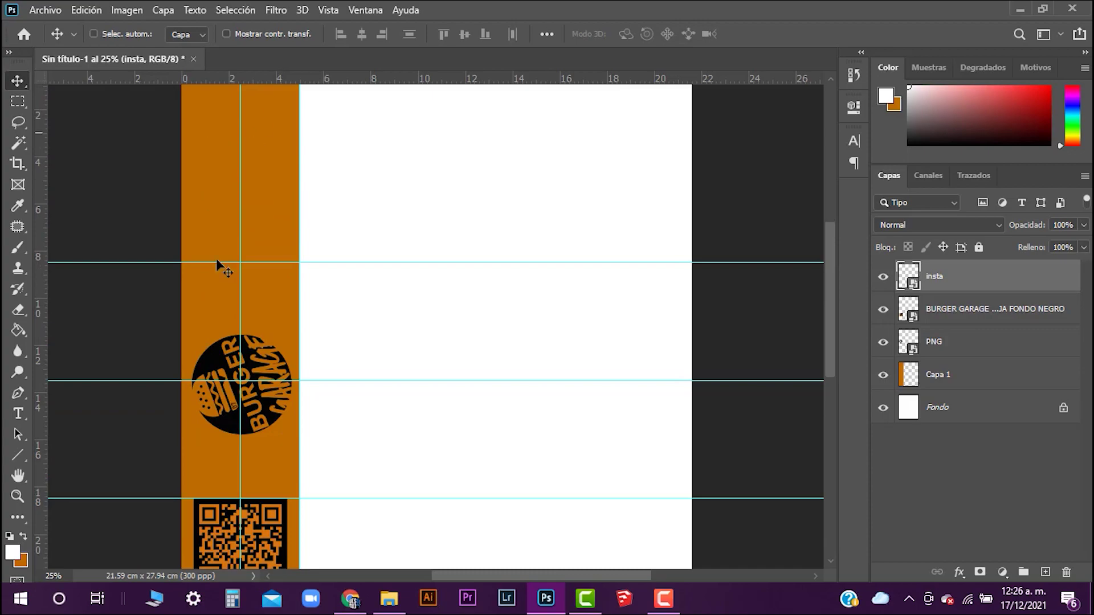
scroll(279, 293, "down", 3)
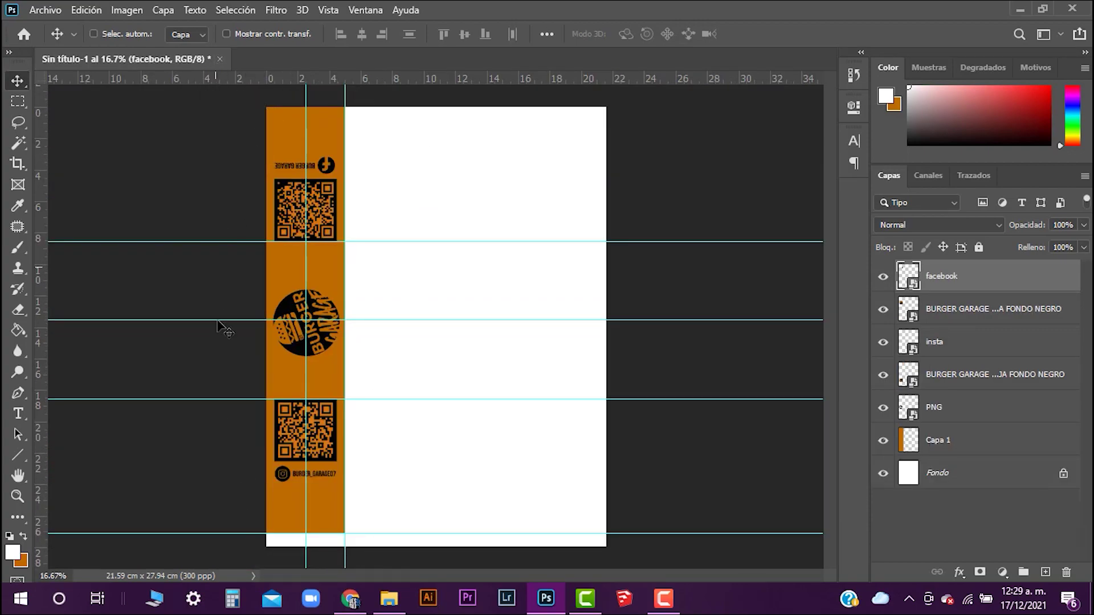
Clear all guides and merge every layer from facebook down to Capa 1 into one, leaving the Fondo layer separate.
left_click(322, 13)
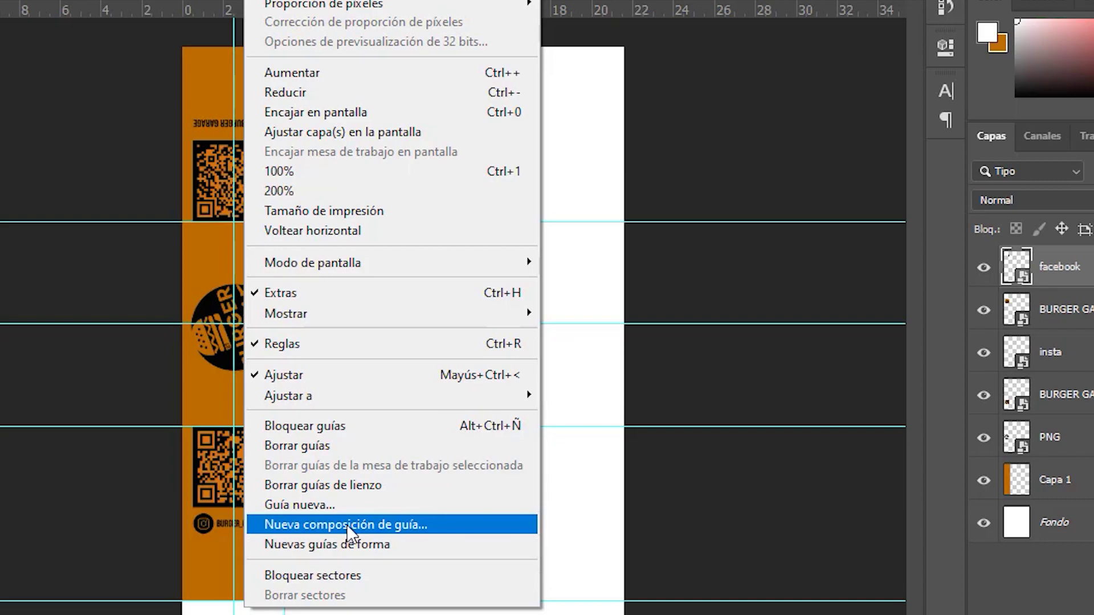
left_click(328, 446)
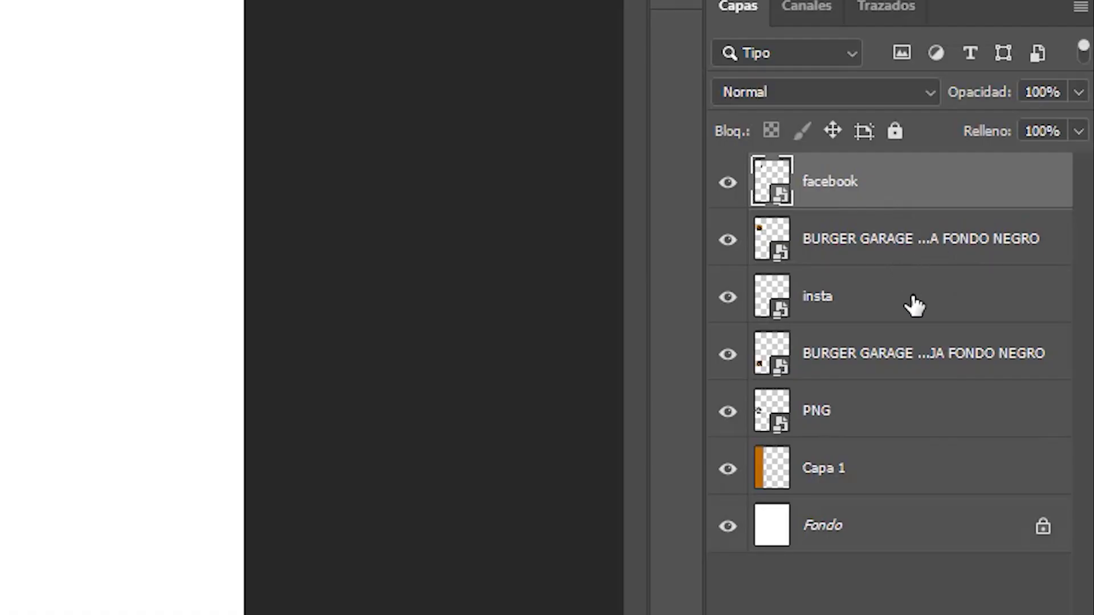
left_click(841, 457, "shift")
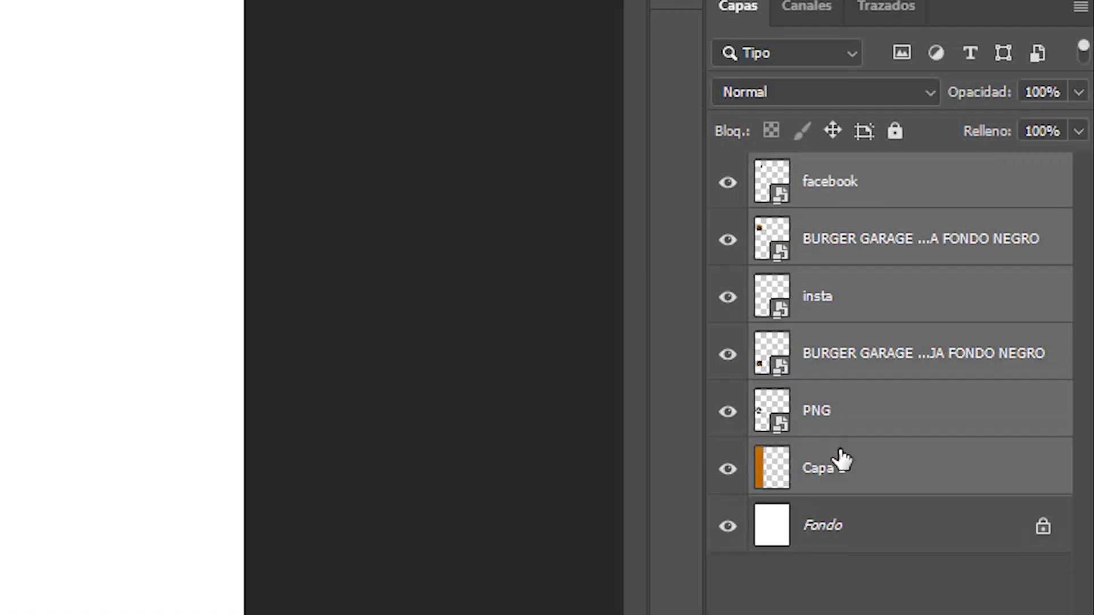
right_click(841, 458)
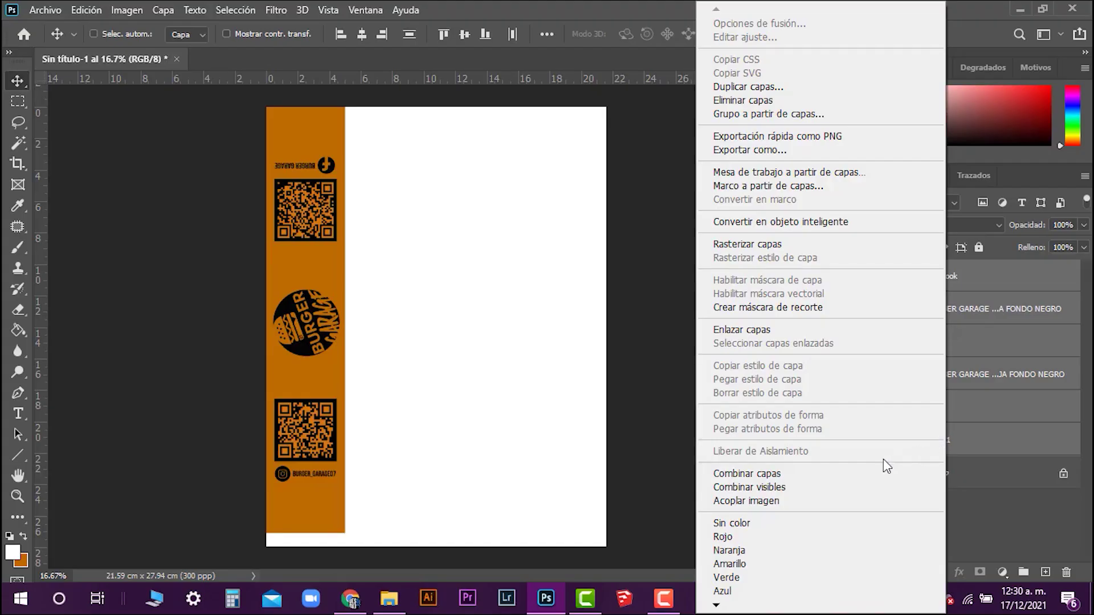
left_click(792, 469)
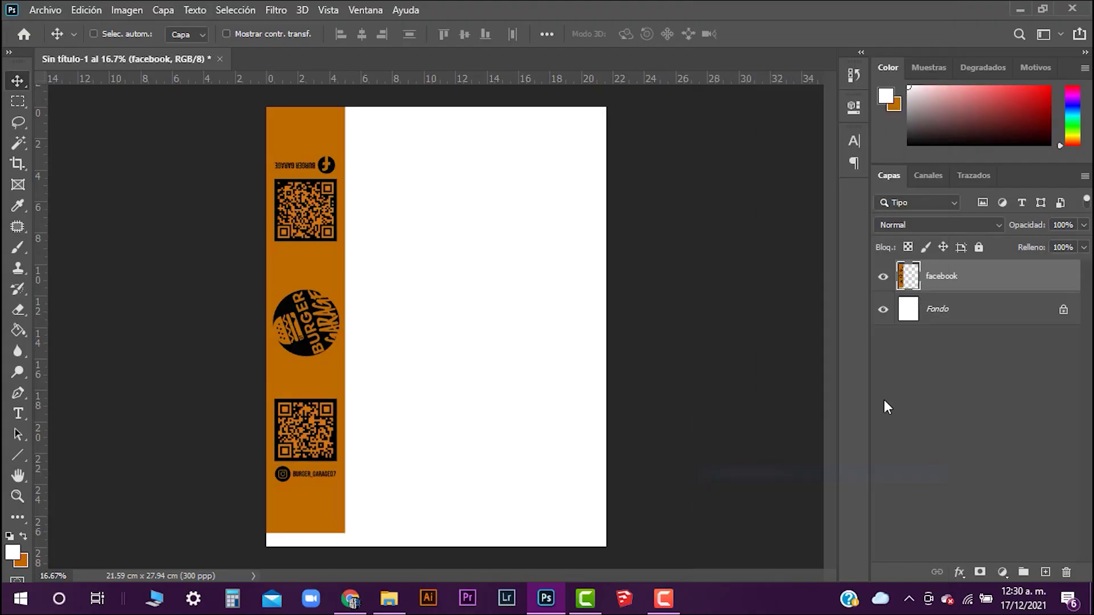
Offset the merged strip slightly inward from the page's upper-left corner and duplicate it three times across the page with narrow, equal gaps.
left_click_drag(293, 302, 297, 310)
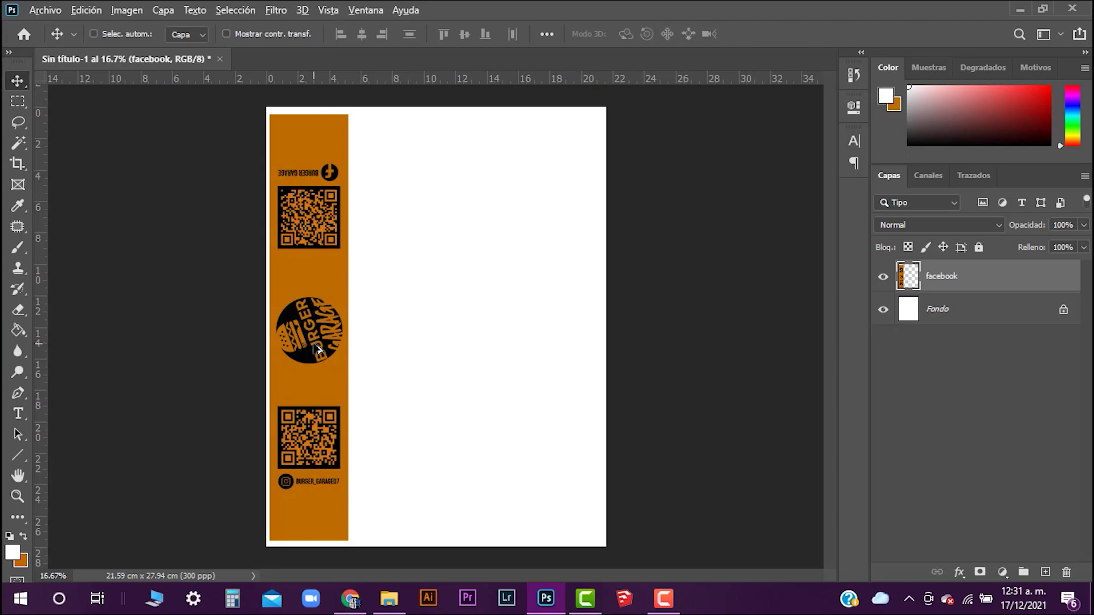
left_click_drag(317, 348, 400, 344)
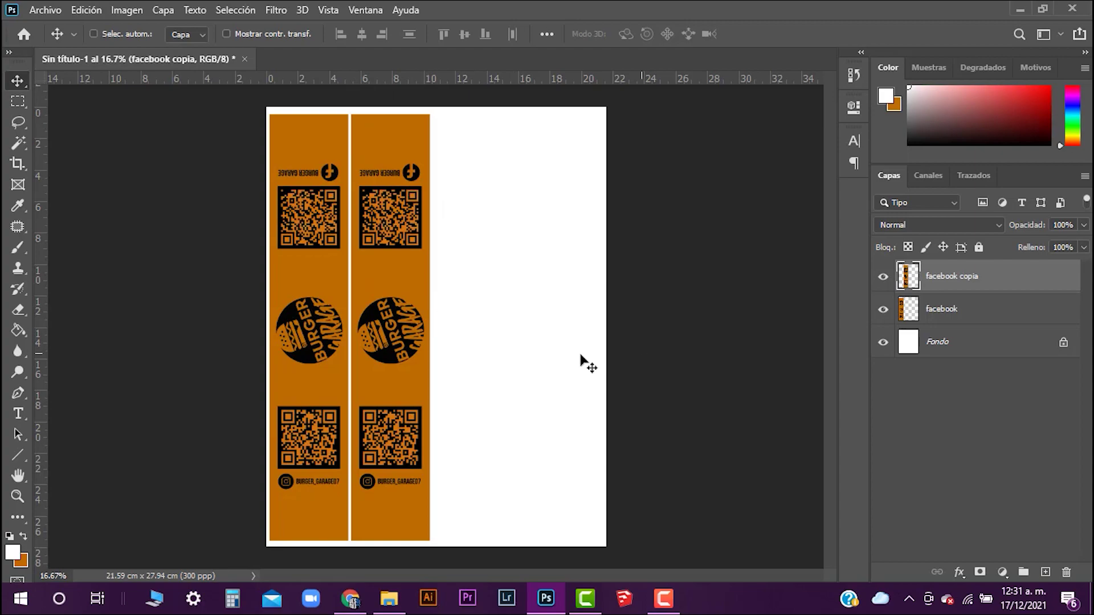
key("ctrl+alt+shift+t")
key("ctrl+alt+shift+t")
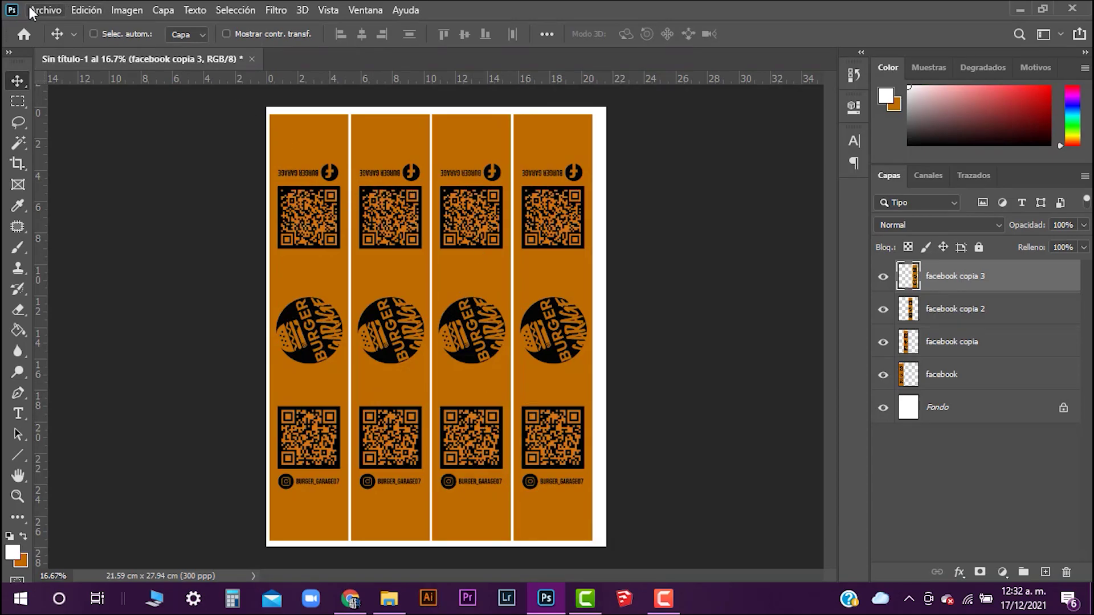
Start saving a copy of the document on the computer, with JPEG as the file format.
left_click(30, 10)
left_click(110, 203)
left_click(633, 445)
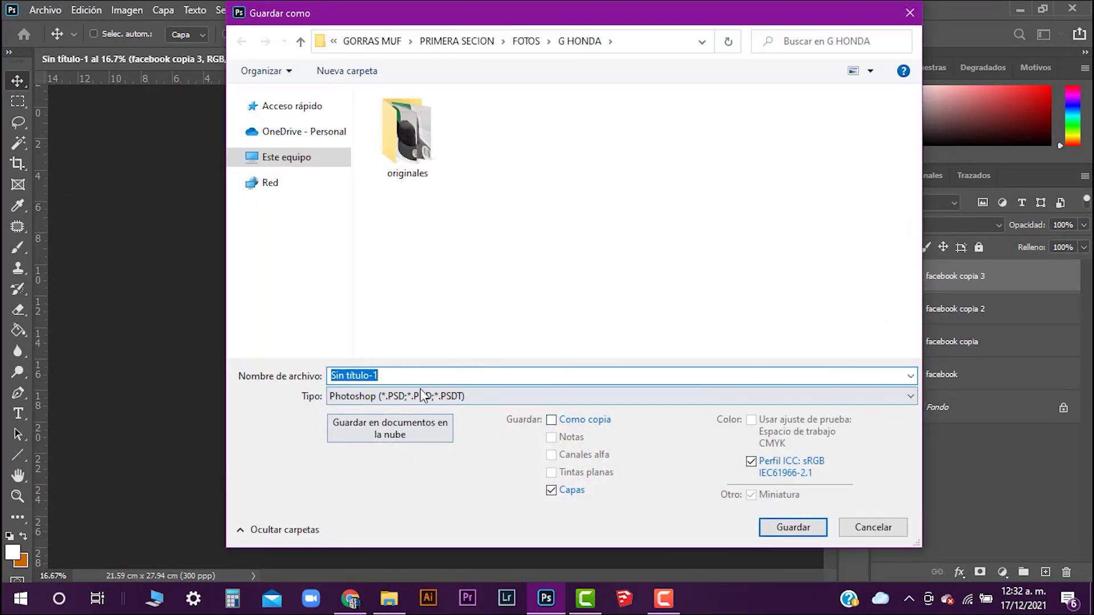
left_click(419, 393)
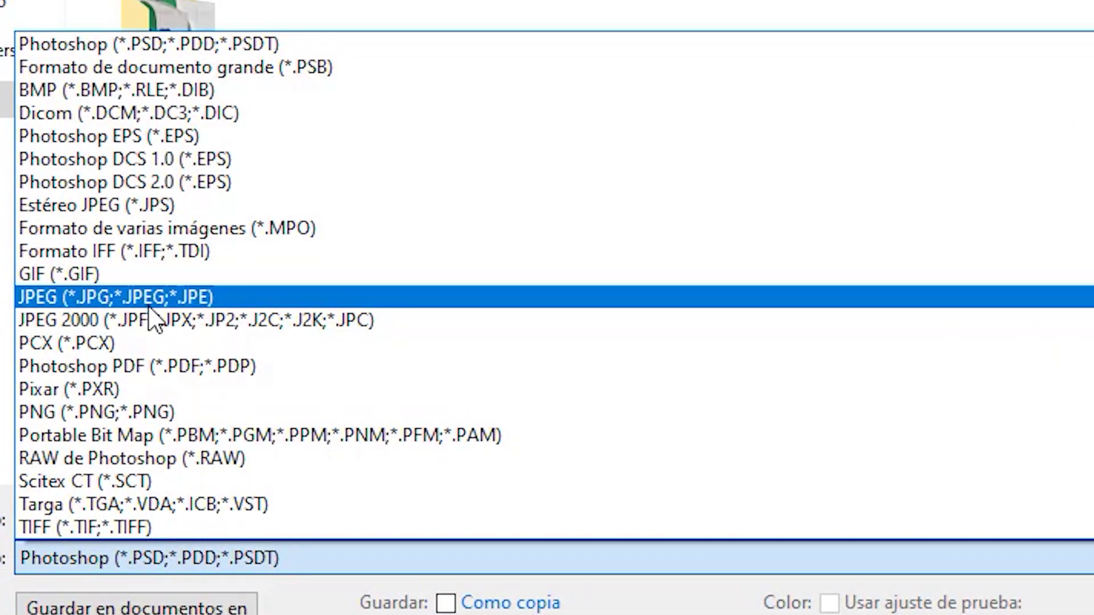
left_click(151, 297)
Save the JPEG as 122112 in the EMPAQUE1 folder on the desktop (Escritorio).
left_click(19, 91)
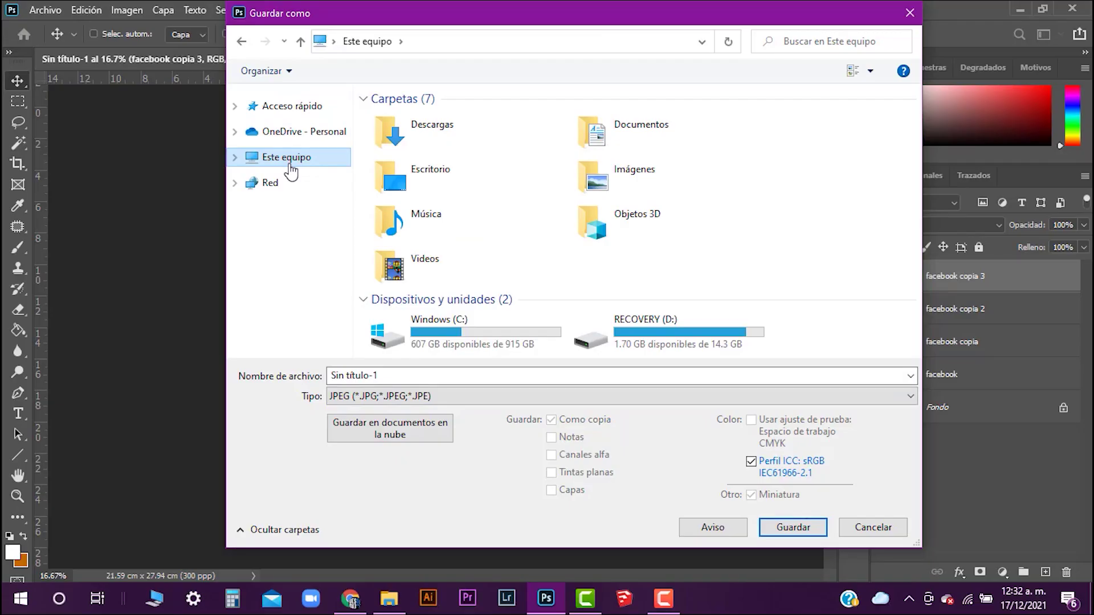
double_click(428, 169)
left_click(421, 252)
double_click(420, 245)
triple_click(413, 371)
type("122112")
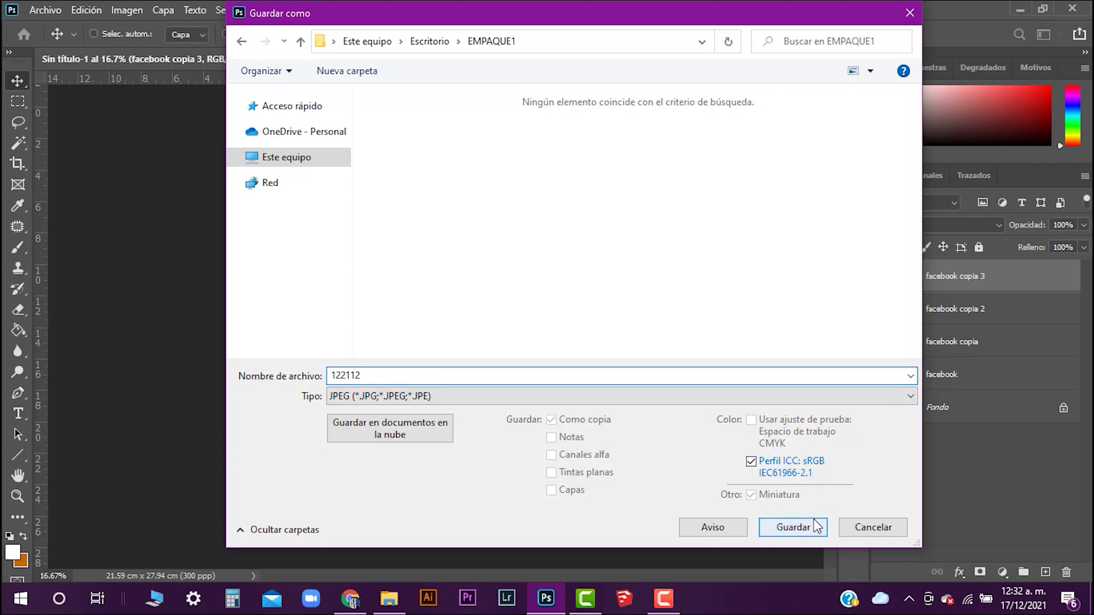
left_click(795, 529)
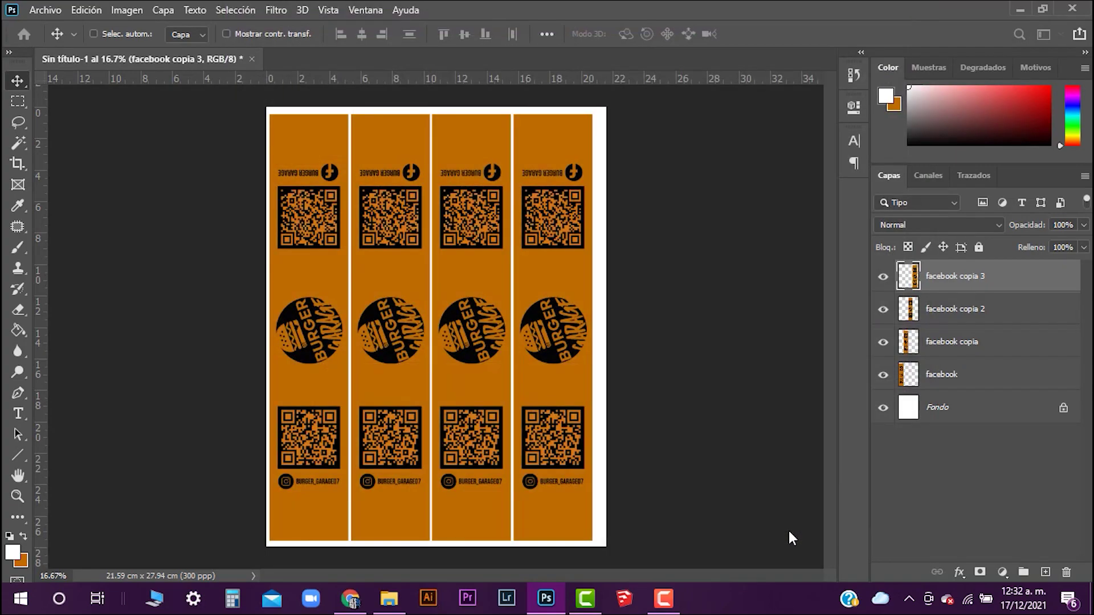